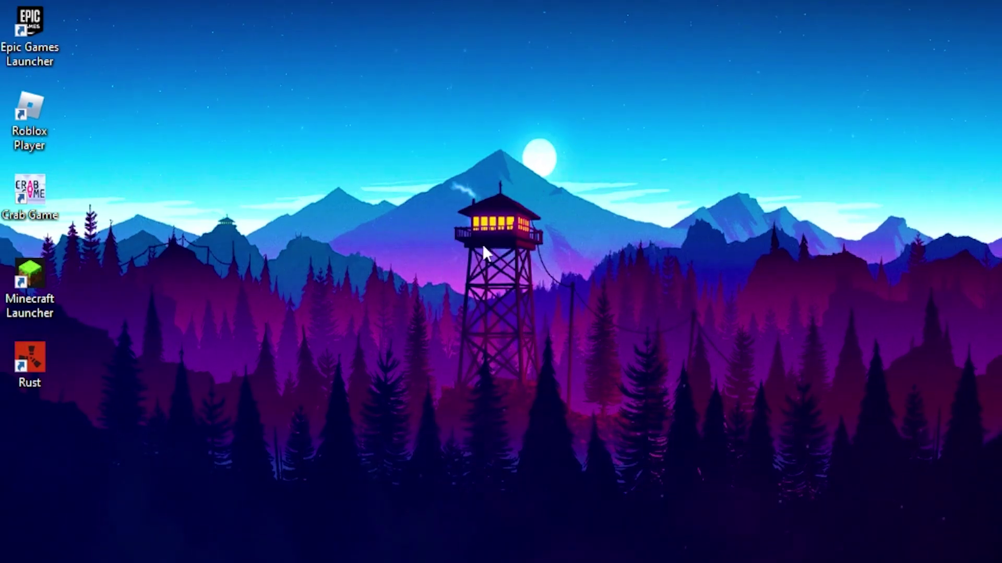
Go to Graphics settings from the desktop's Display settings.
right_click(493, 180)
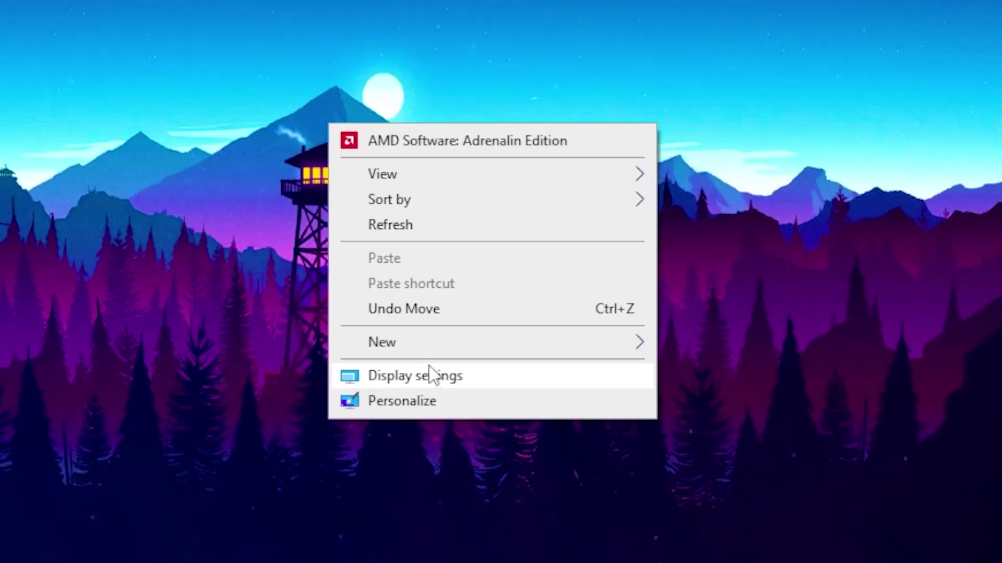
click(452, 380)
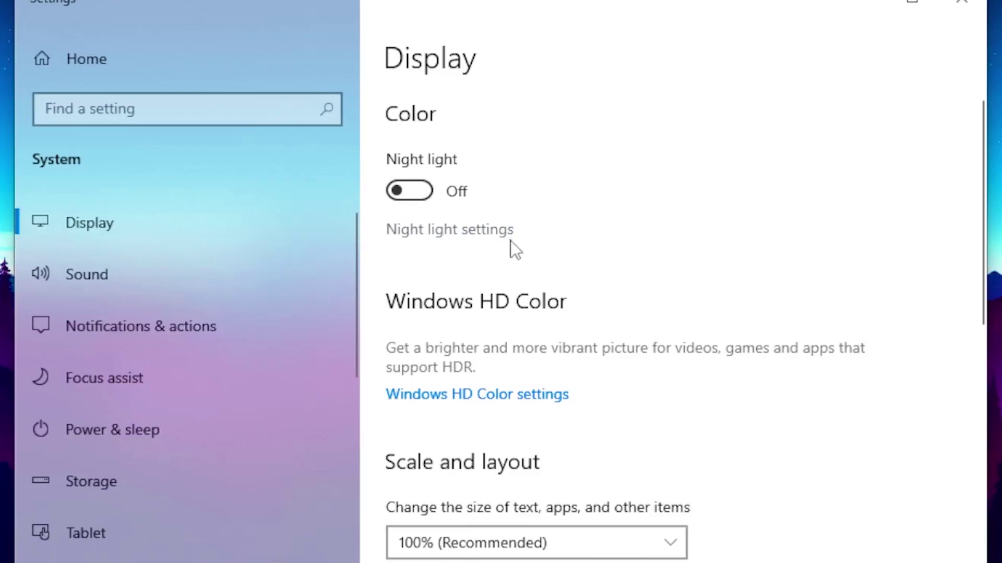
scroll(459, 334, down, 8)
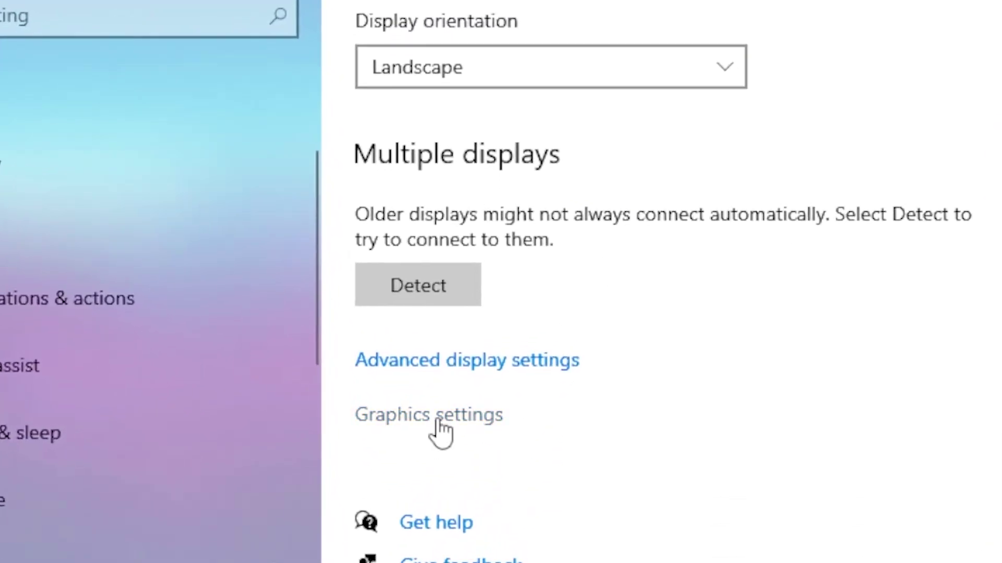
click(438, 420)
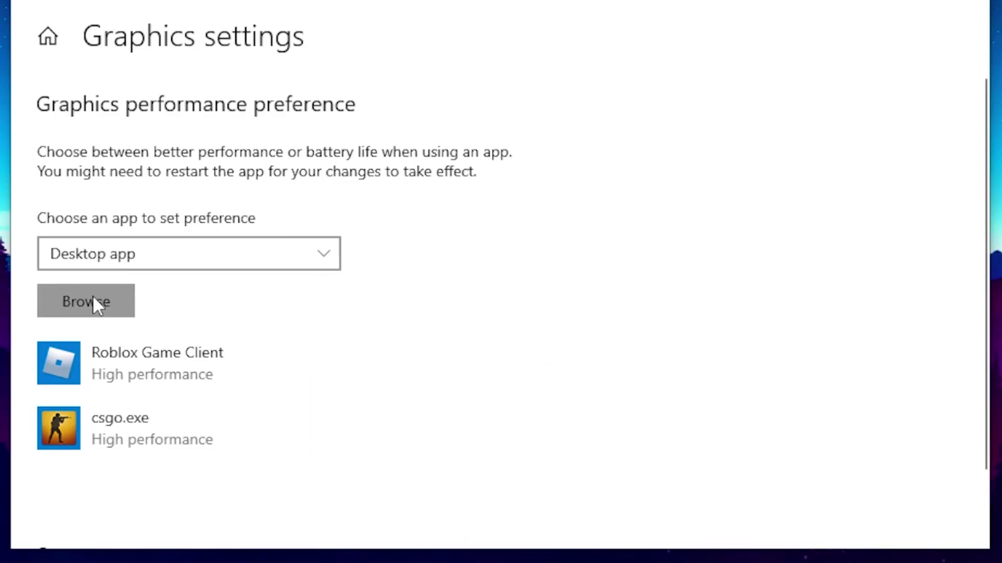
Add Rust.exe from D:\SteamLibrary\steamapps\common\Rust to the graphics preference list.
click(93, 301)
click(163, 390)
scroll(376, 313, down, 3)
click(438, 309)
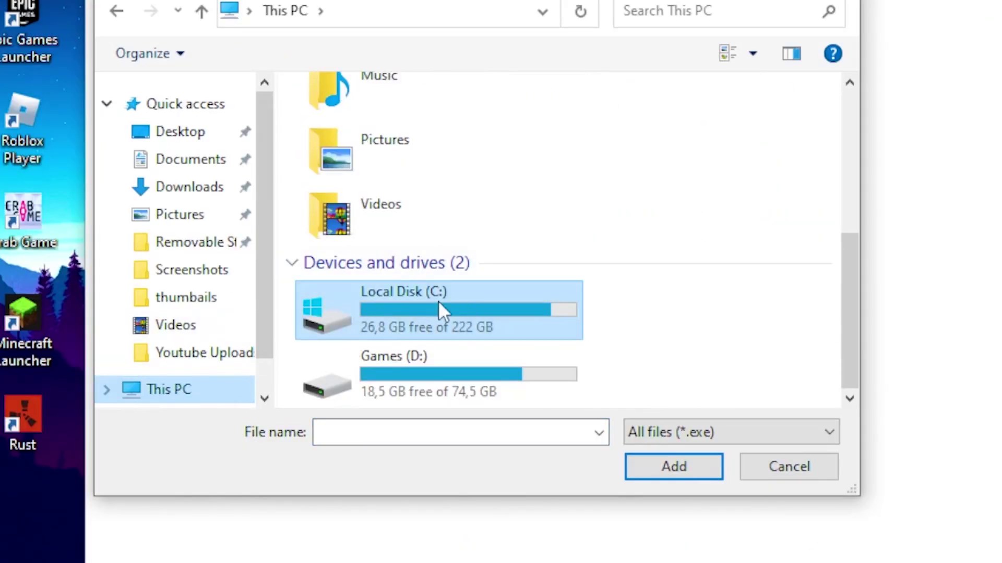
double_click(393, 368)
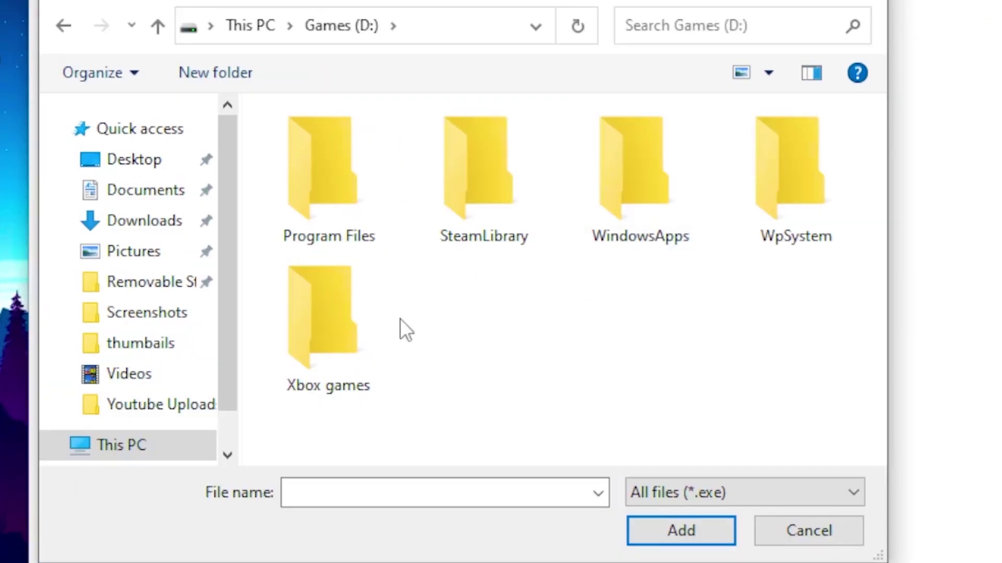
double_click(513, 196)
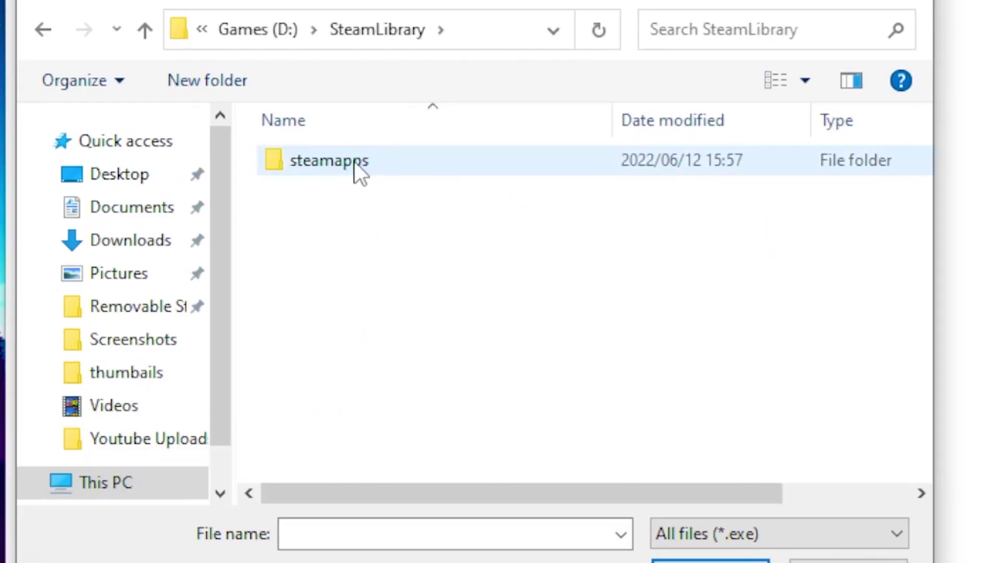
double_click(354, 162)
double_click(332, 167)
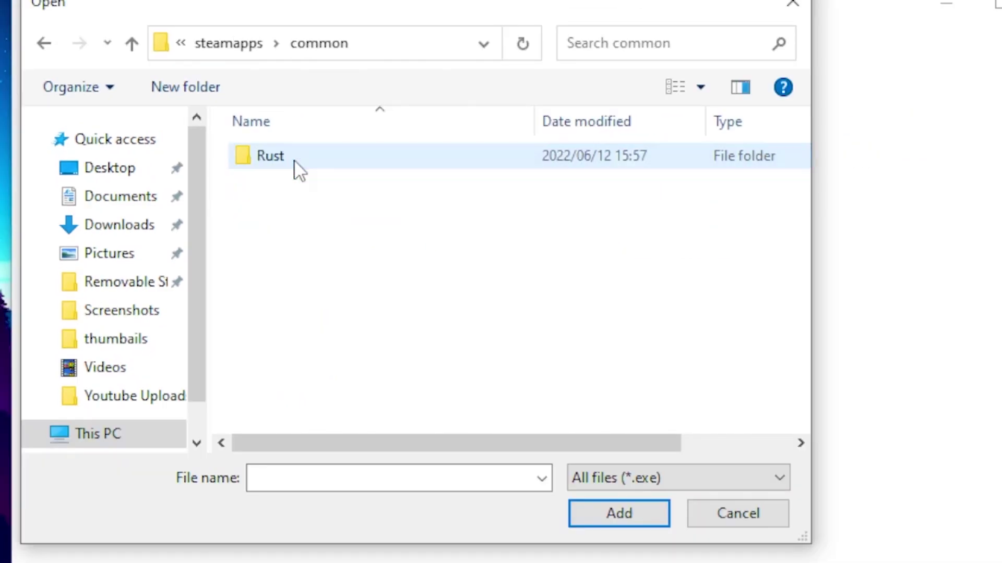
double_click(269, 157)
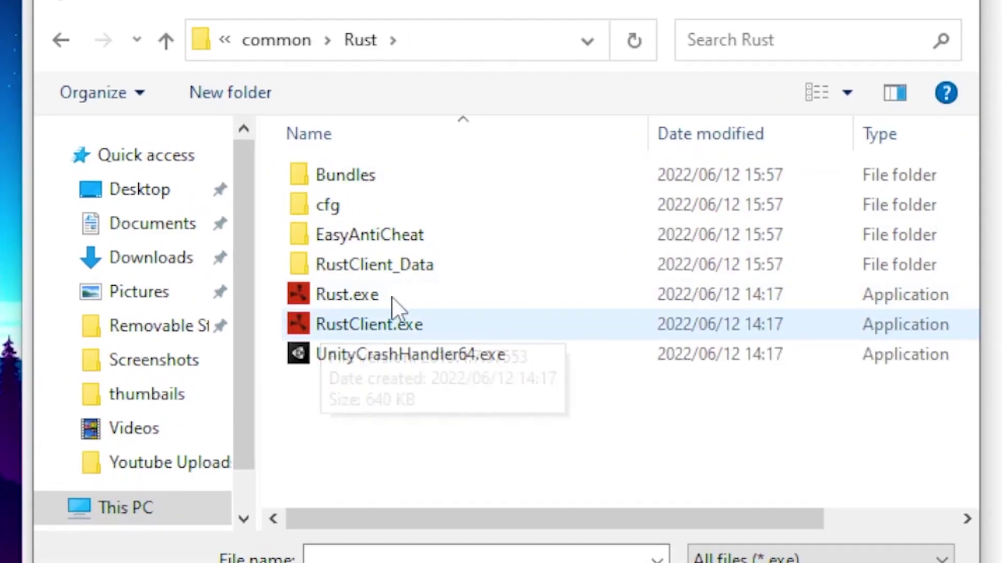
click(347, 293)
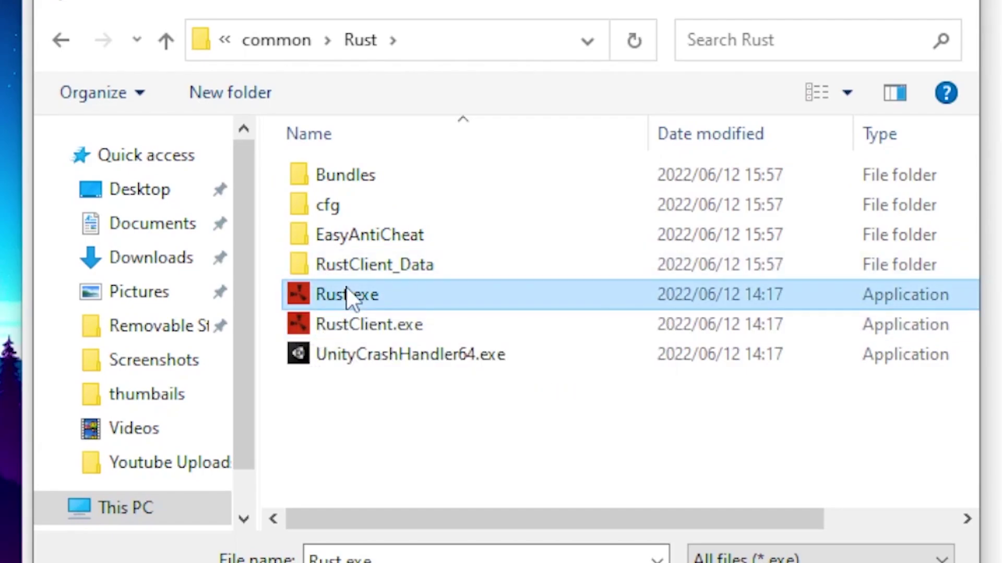
click(716, 494)
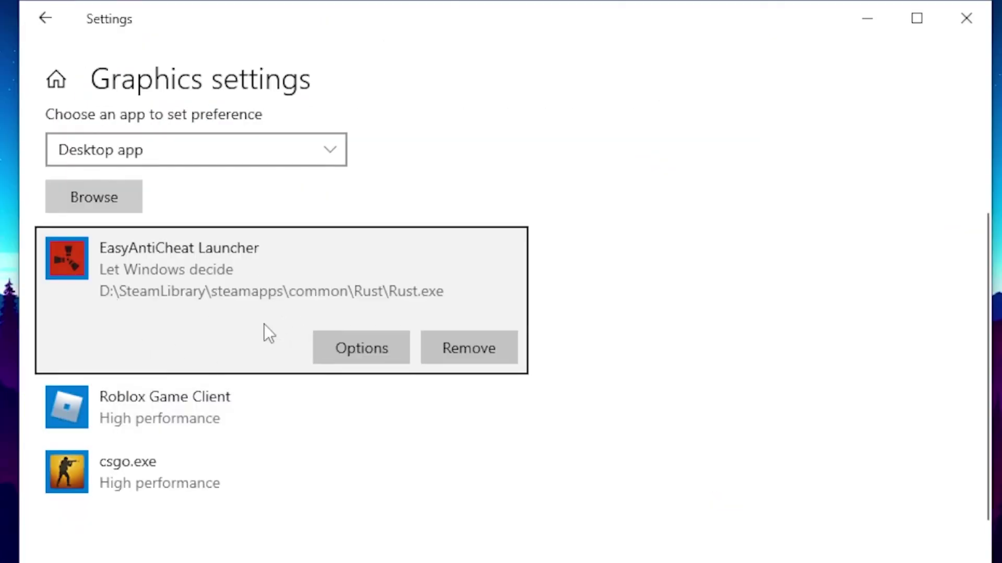
Change the Rust.exe entry's graphics preference to High performance and save it.
click(365, 350)
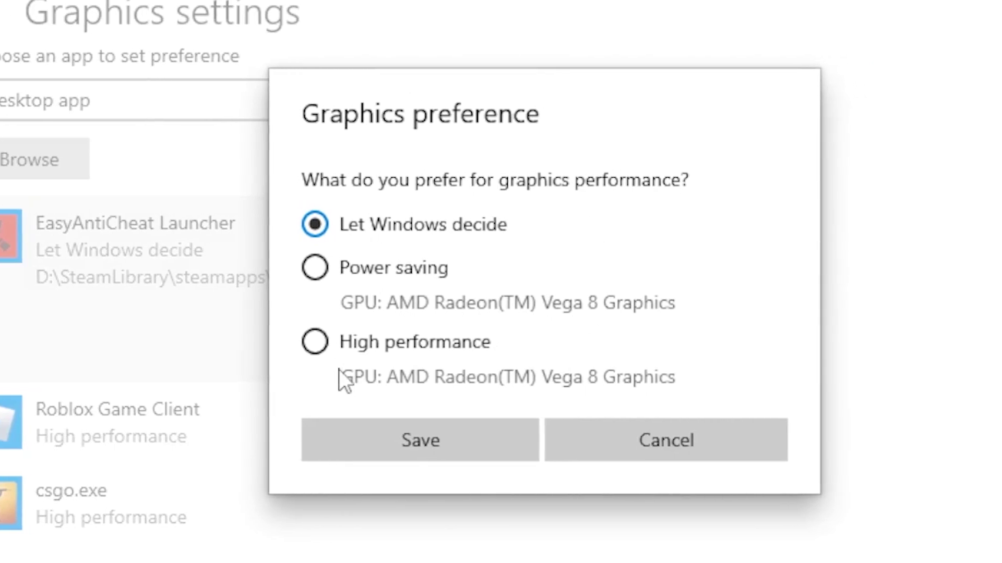
click(316, 344)
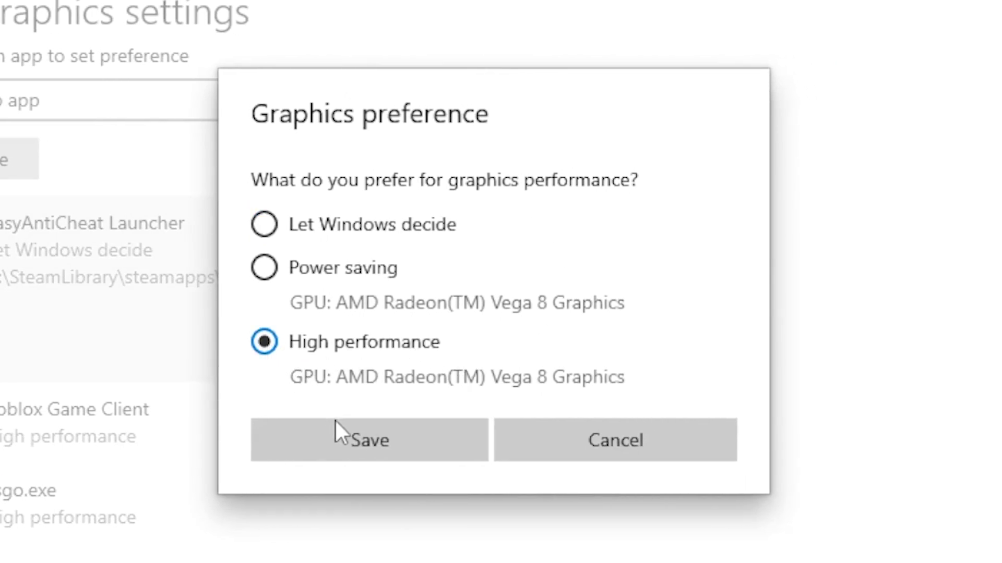
click(353, 441)
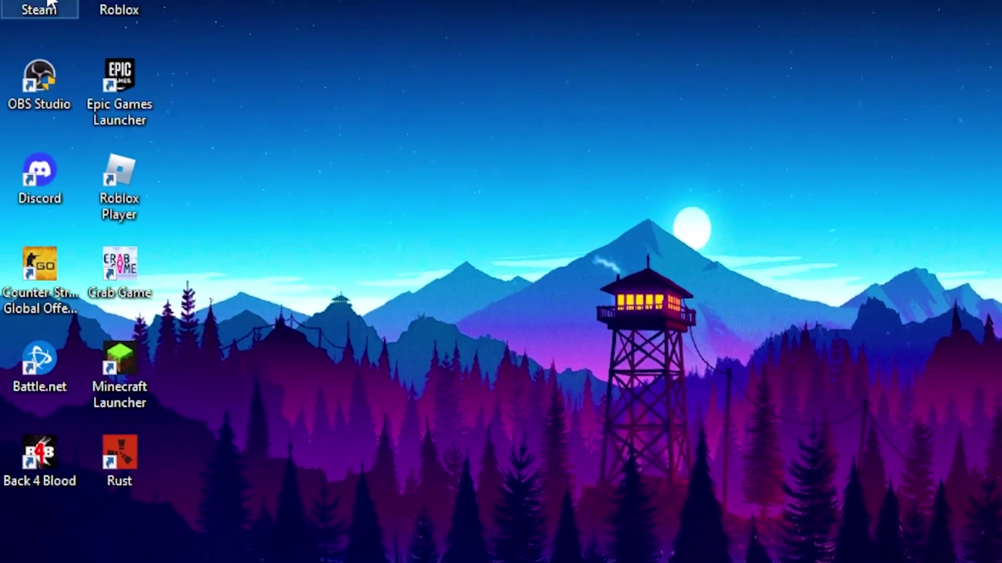
double_click(51, 3)
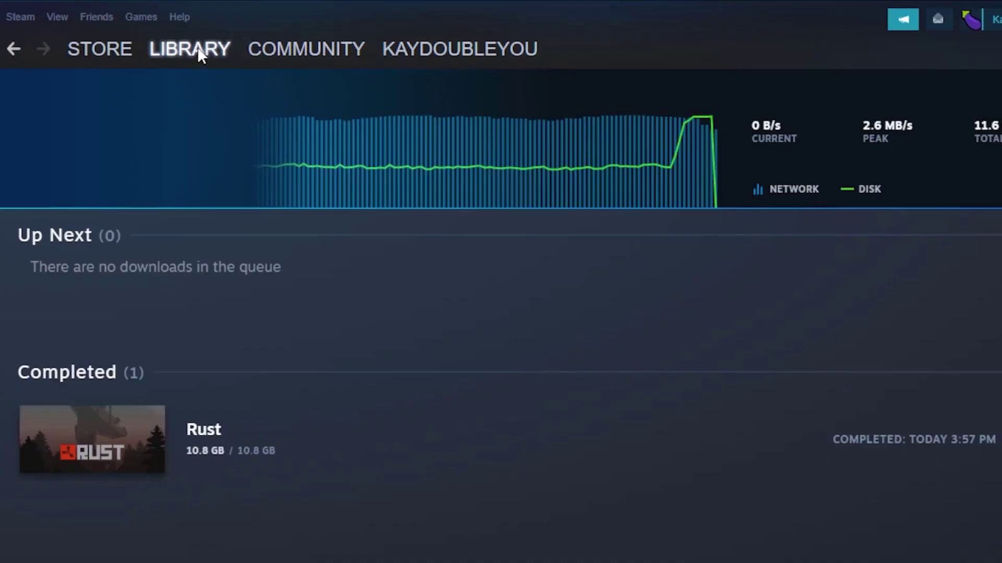
click(196, 47)
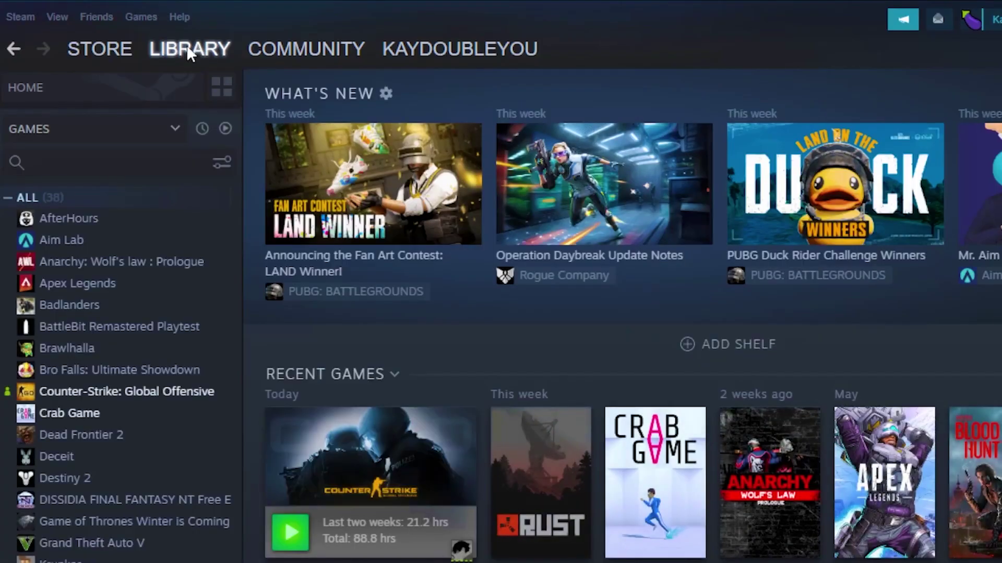
scroll(84, 464, down, 5)
right_click(63, 445)
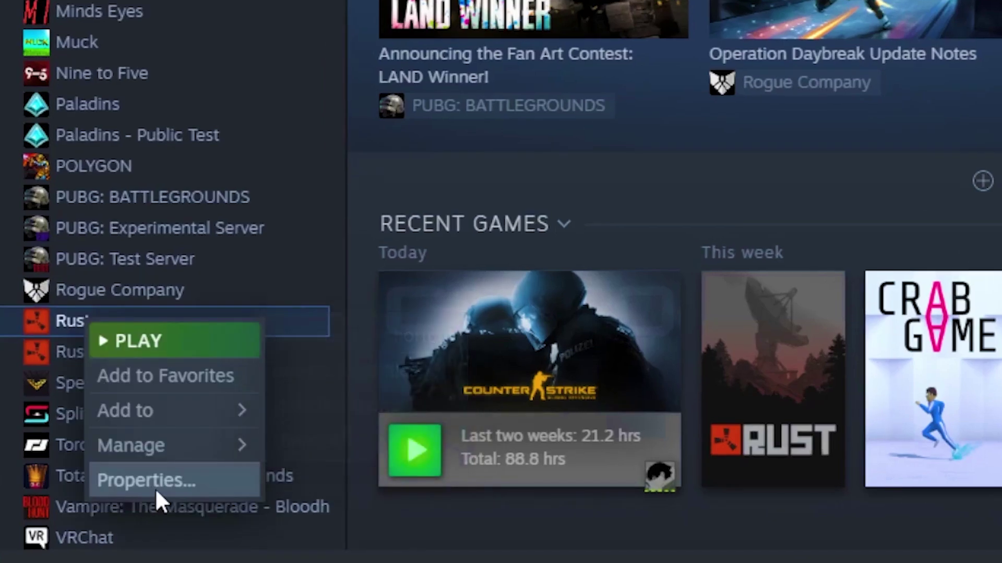
click(158, 487)
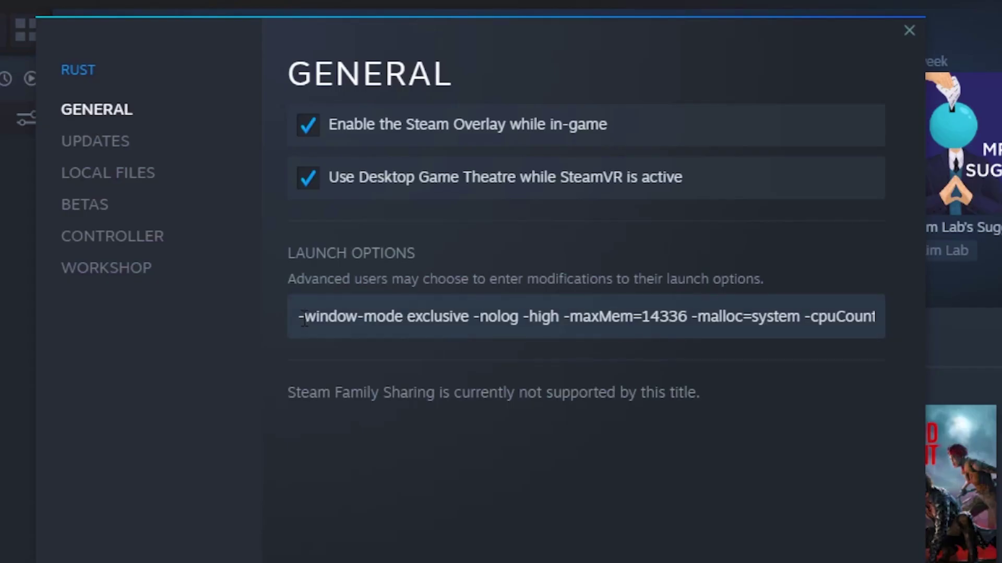
drag(305, 318, 767, 317)
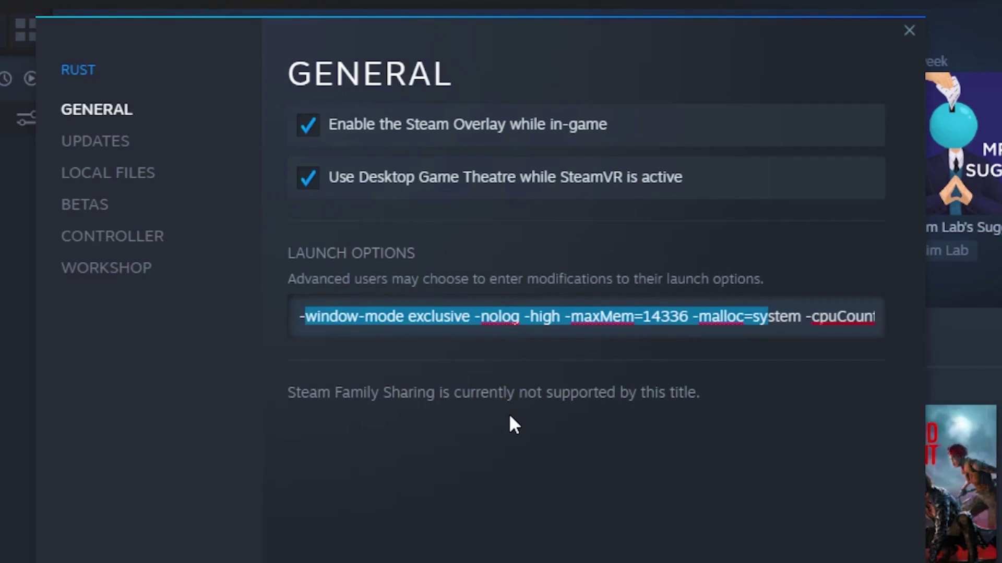
click(417, 328)
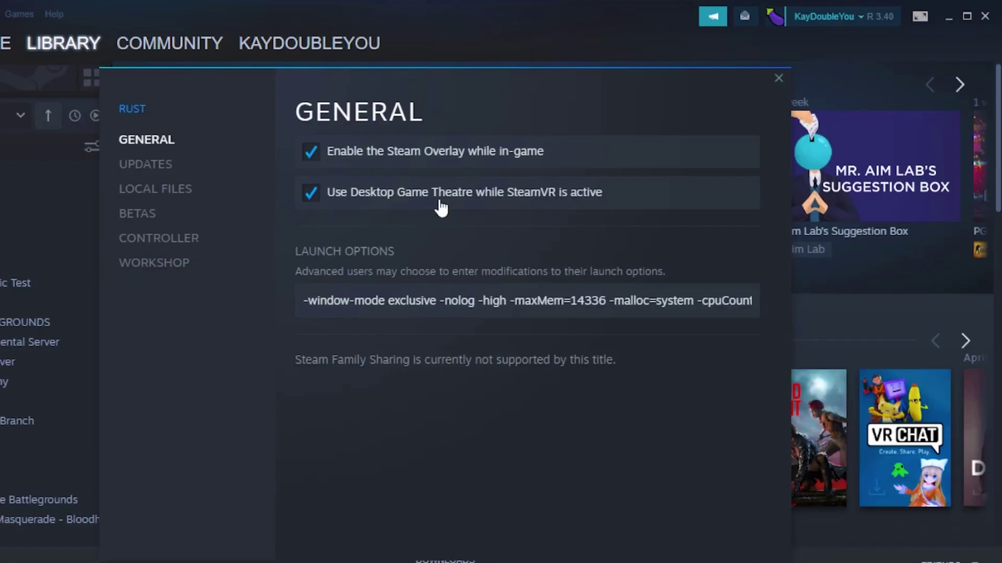
click(779, 79)
click(985, 17)
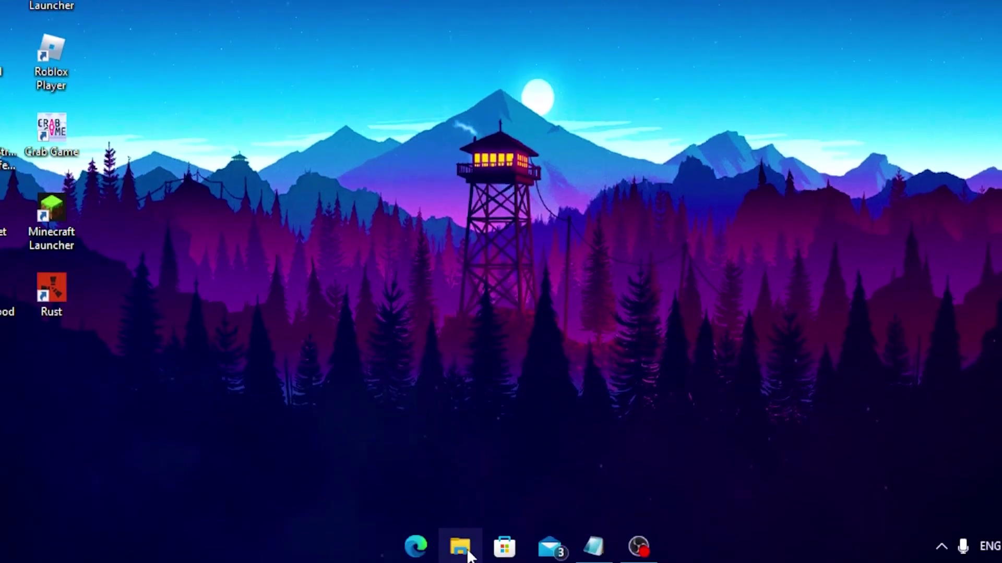
In File Explorer, bring up Properties for Rust.exe in D:\SteamLibrary\steamapps\common\Rust.
click(459, 545)
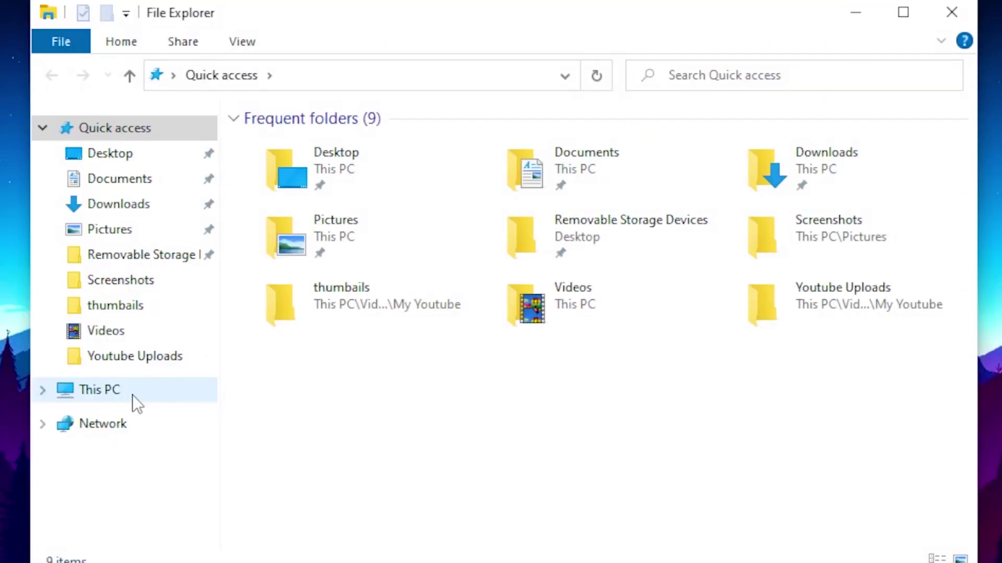
click(158, 393)
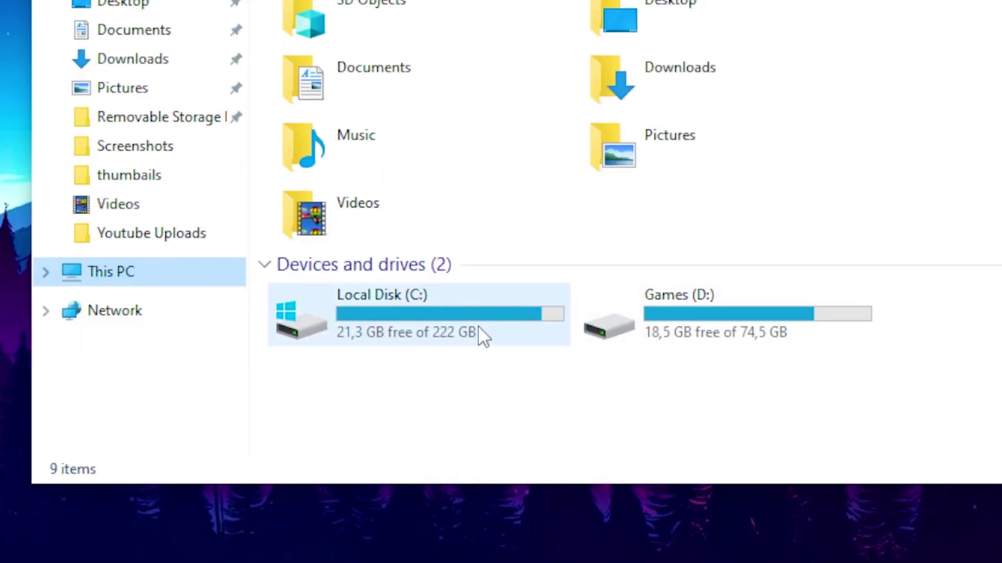
double_click(477, 331)
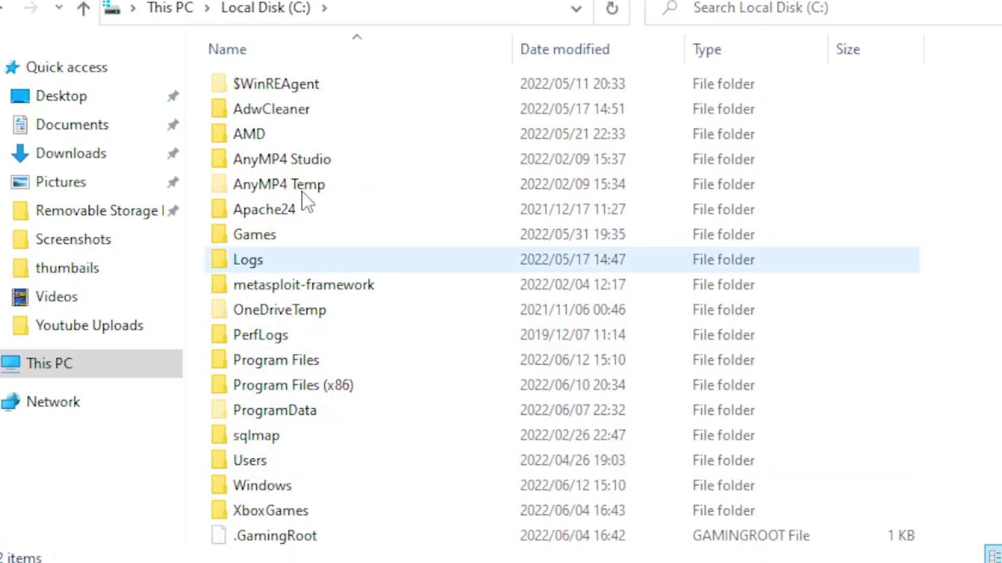
click(337, 159)
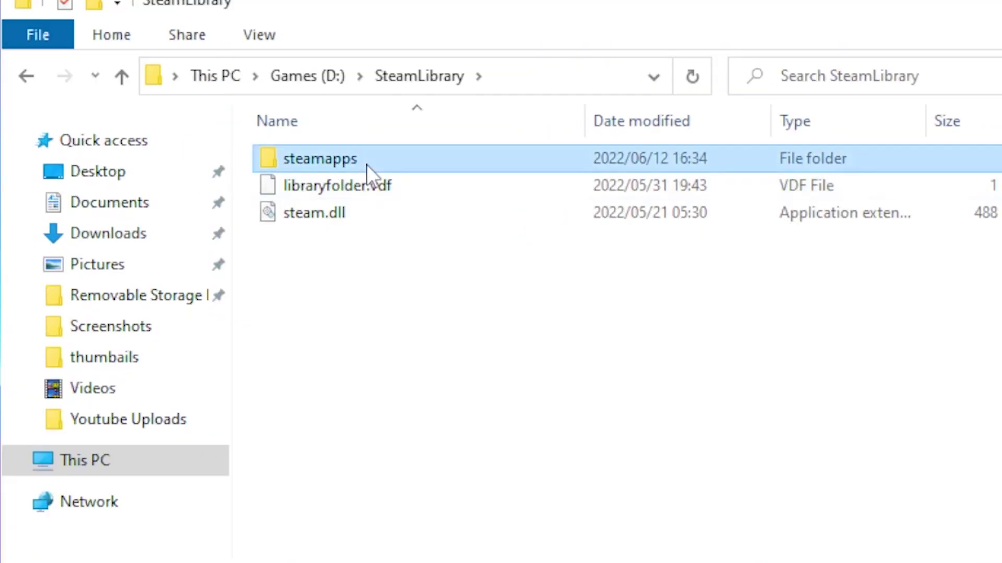
double_click(366, 165)
double_click(332, 158)
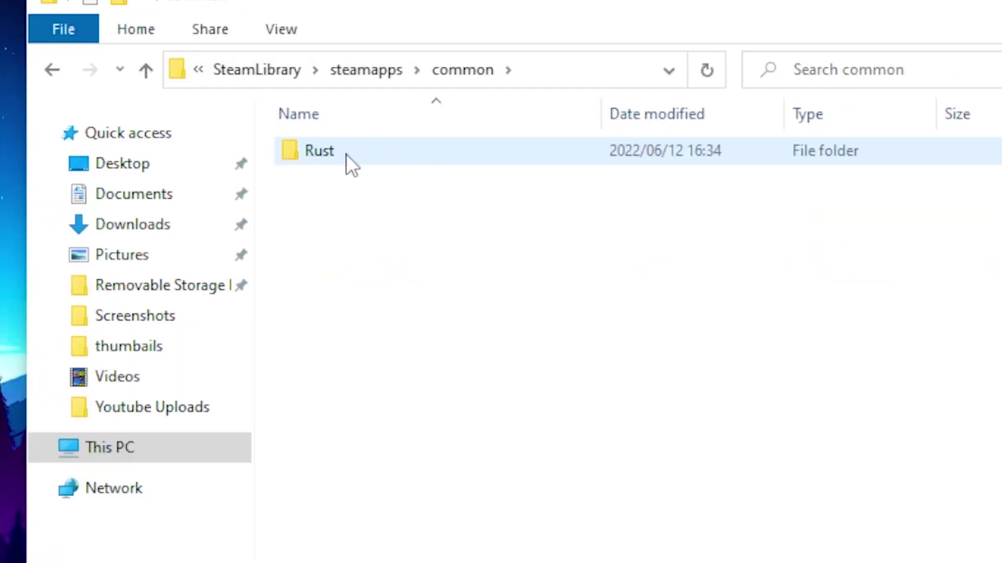
double_click(361, 155)
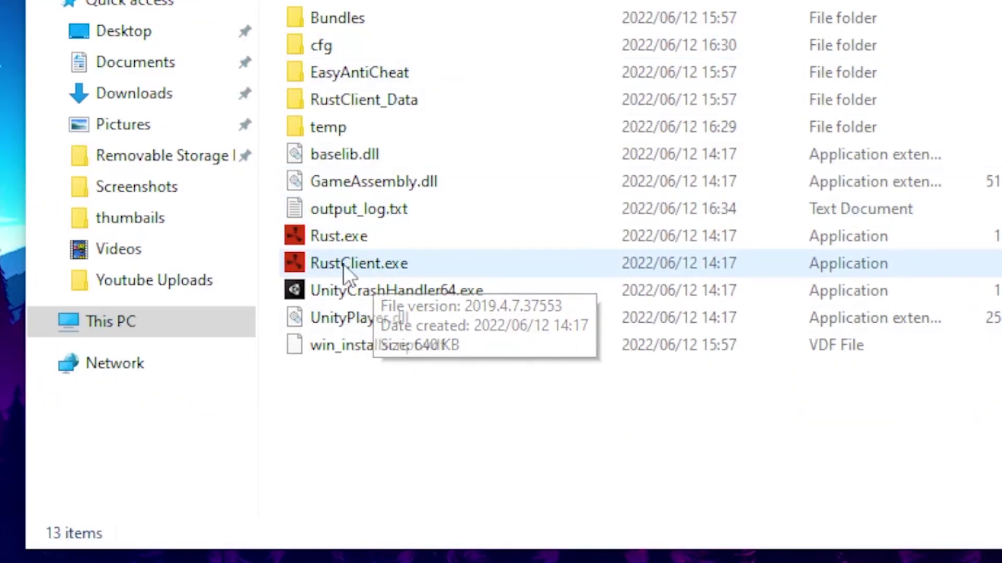
click(353, 237)
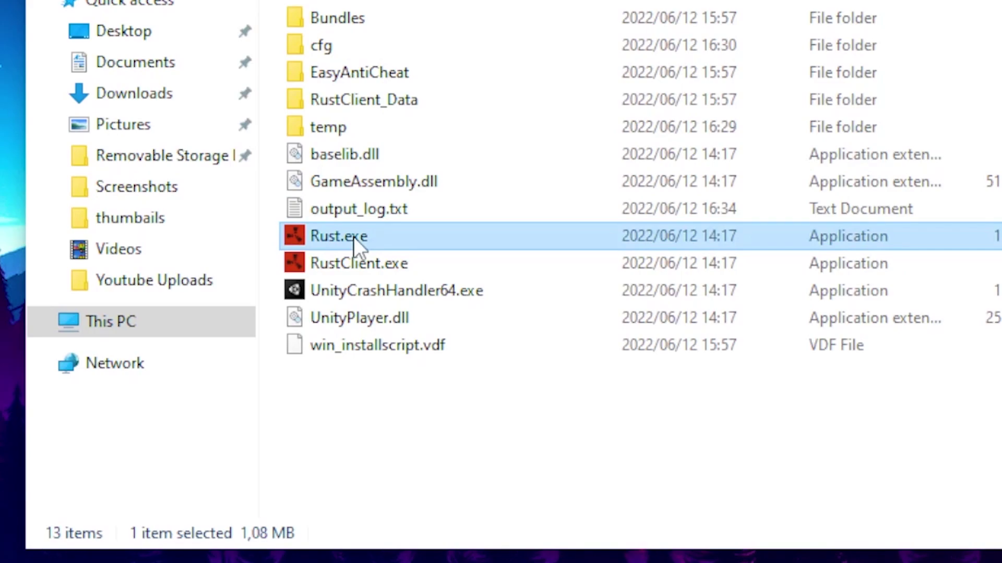
right_click(354, 237)
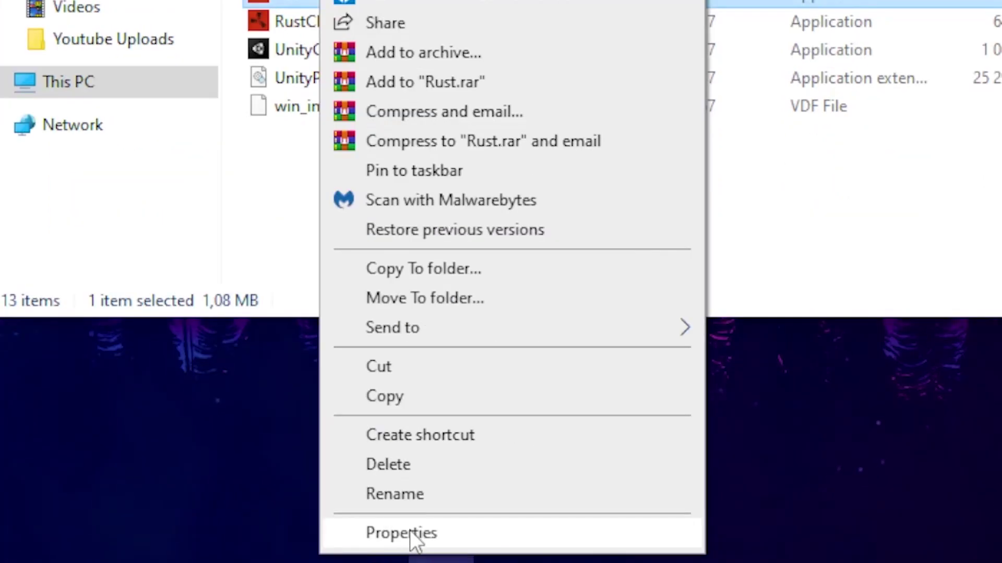
click(409, 530)
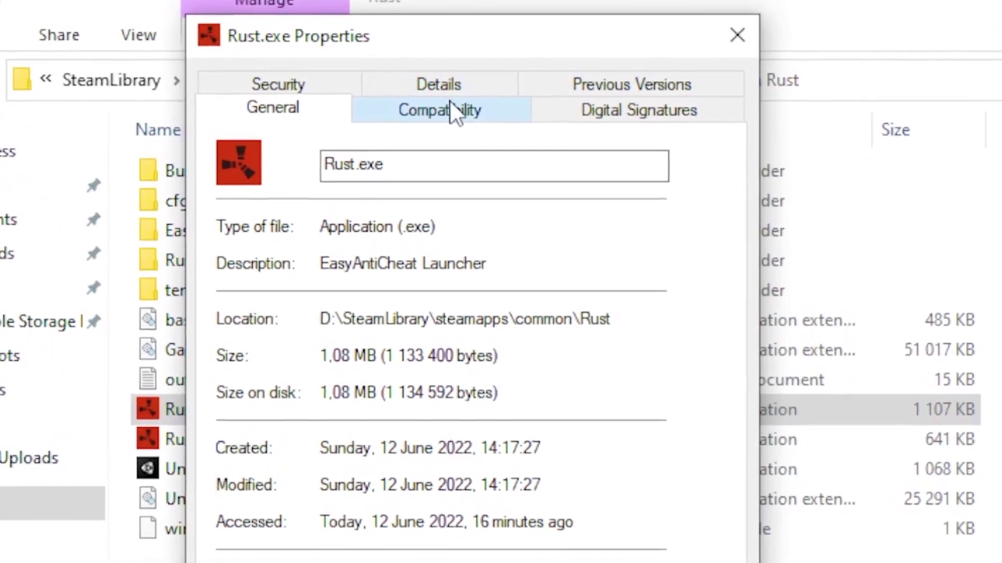
Turn on Disable fullscreen optimizations and override high DPI scaling behavior for Rust.exe.
click(462, 111)
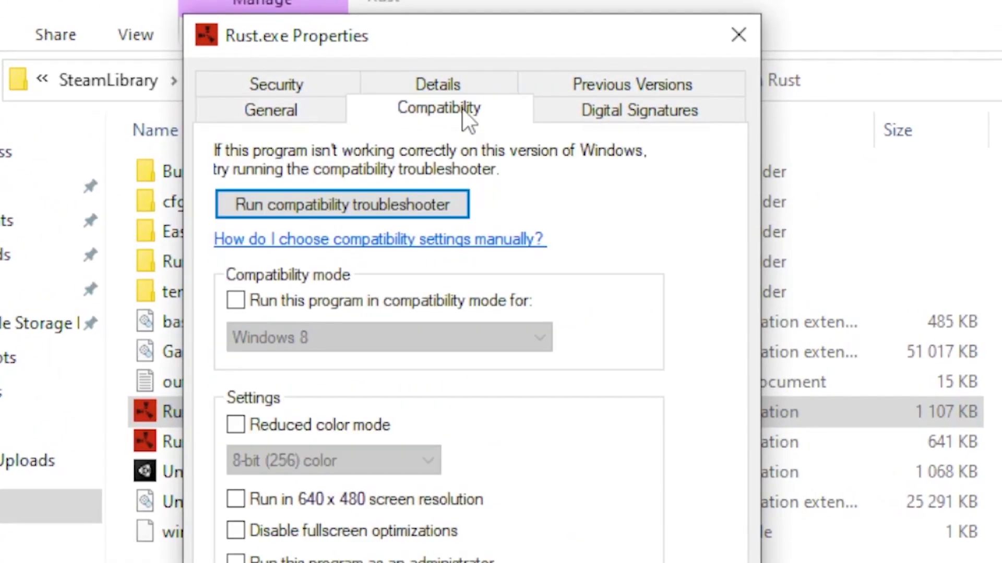
click(295, 407)
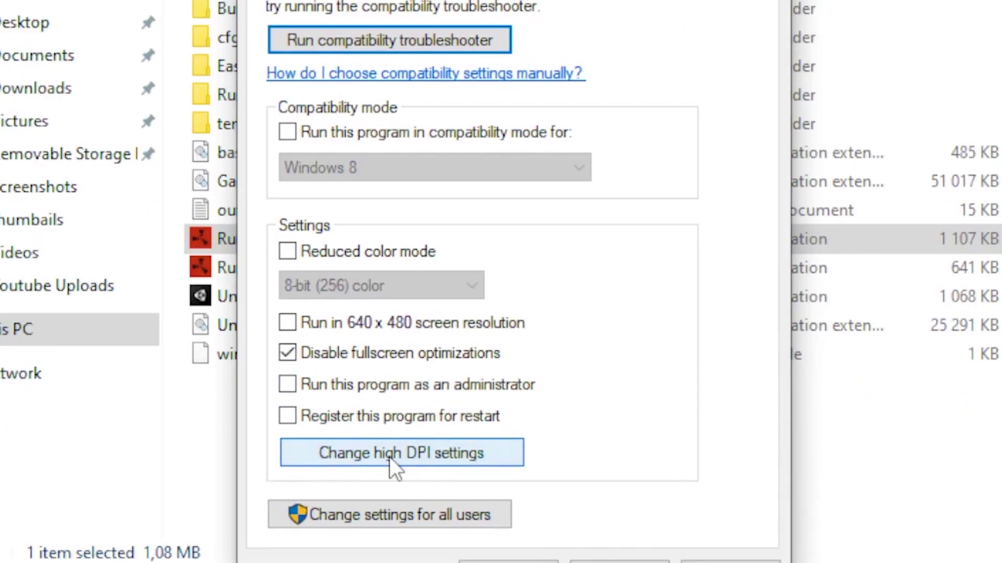
click(390, 458)
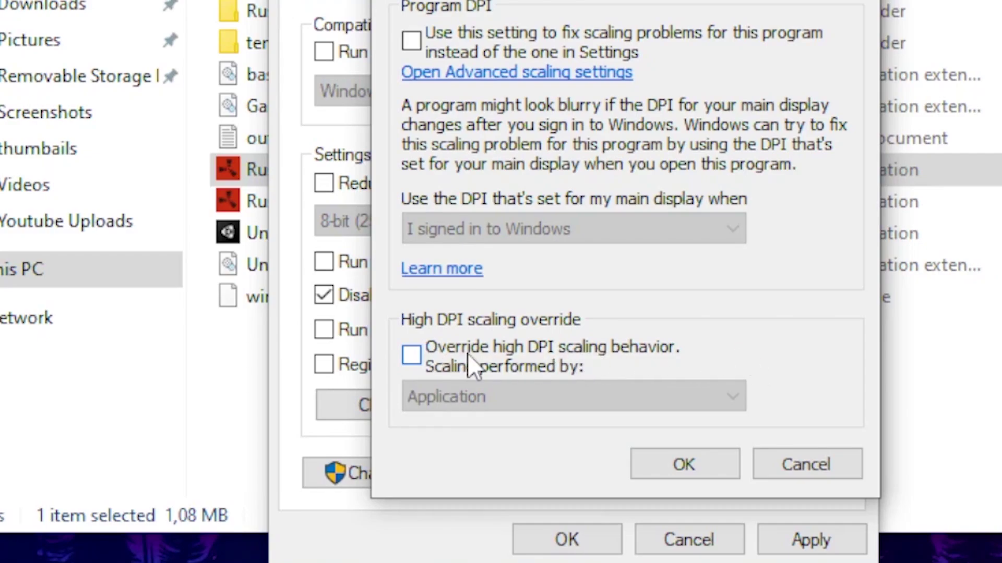
click(410, 355)
click(699, 465)
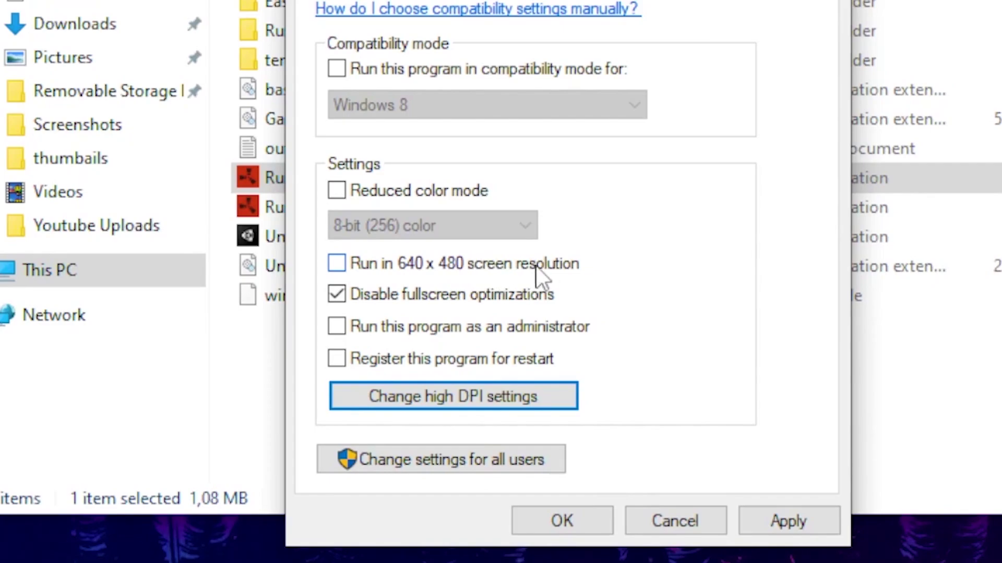
Leave Run in 640 x 480 resolution off, then apply and close the properties.
click(362, 254)
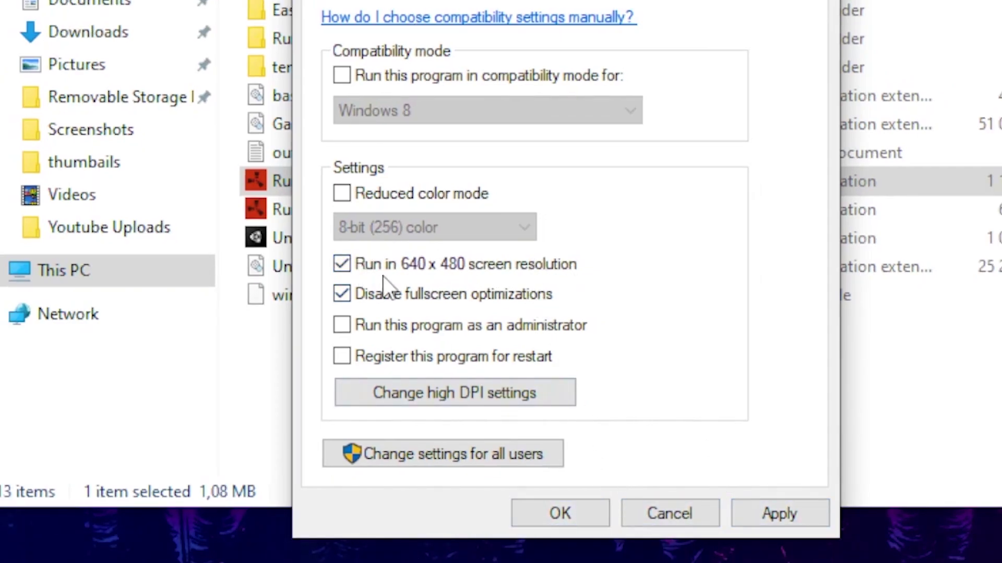
click(353, 264)
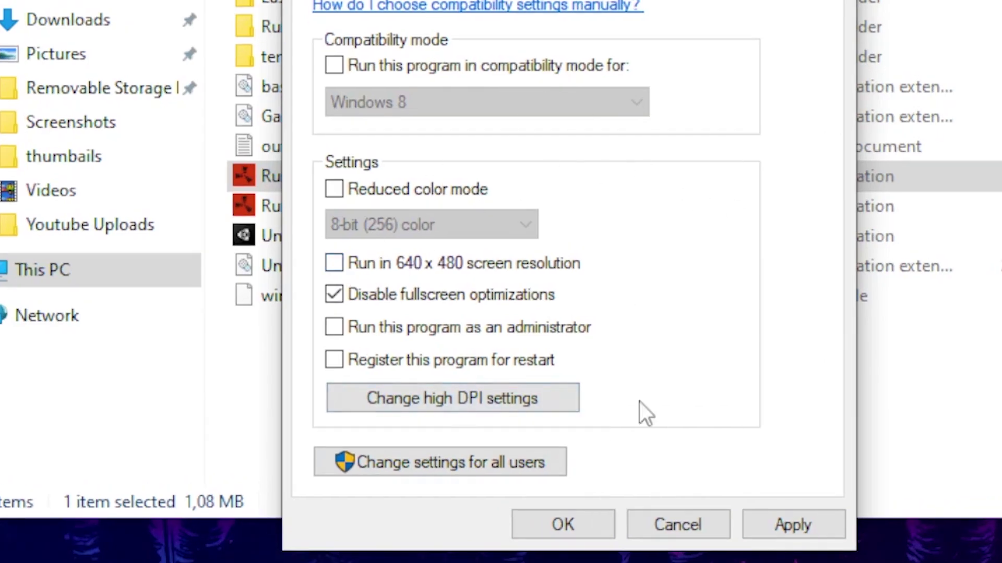
click(782, 526)
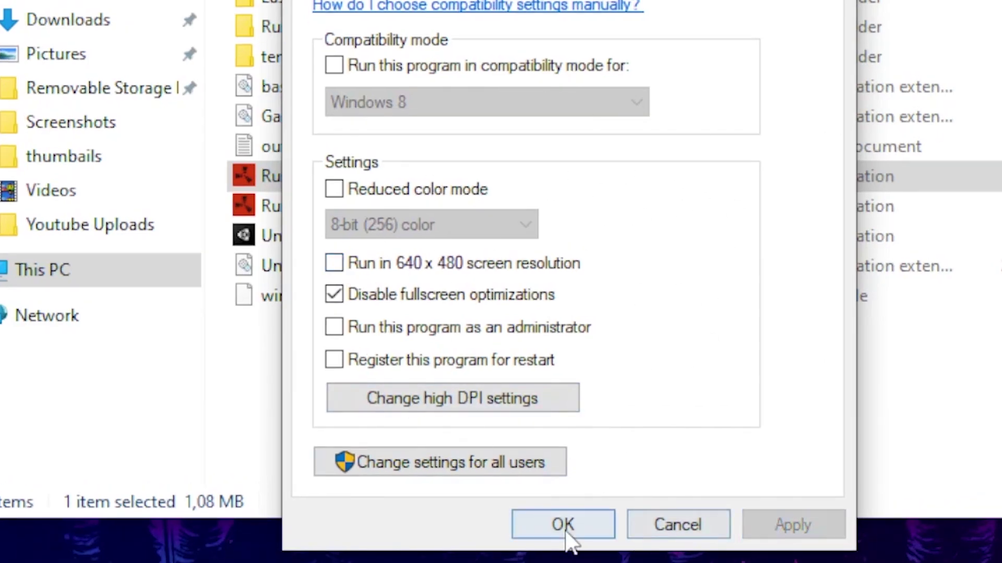
click(574, 522)
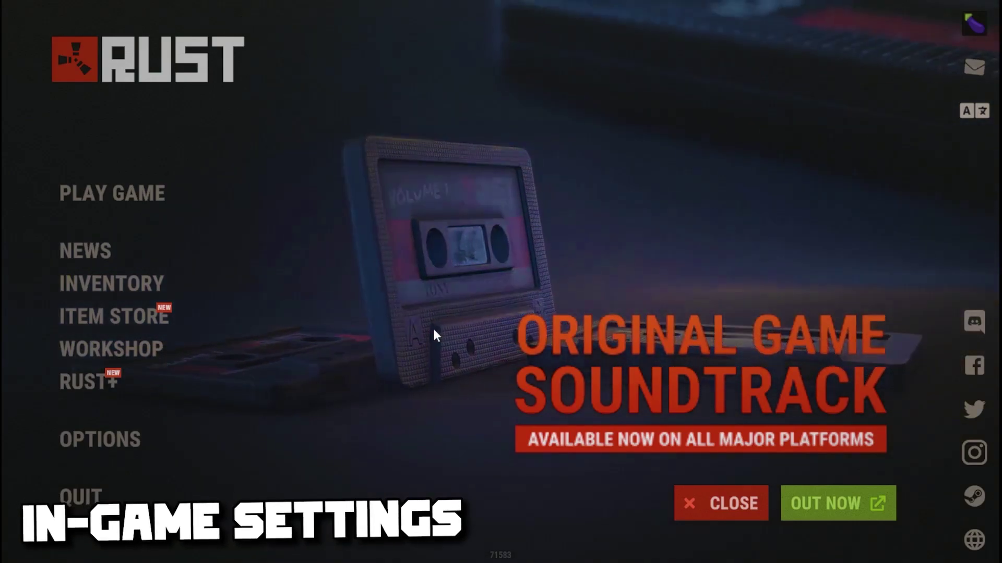
Set render scale 0.5, shadow, water and reflection sliders to 0, shader level 202.
click(125, 444)
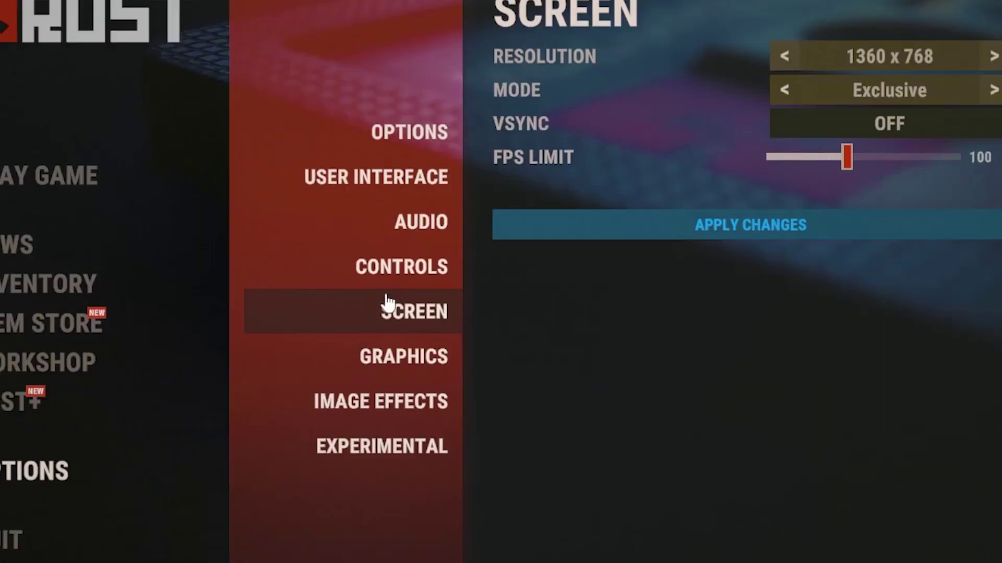
click(417, 366)
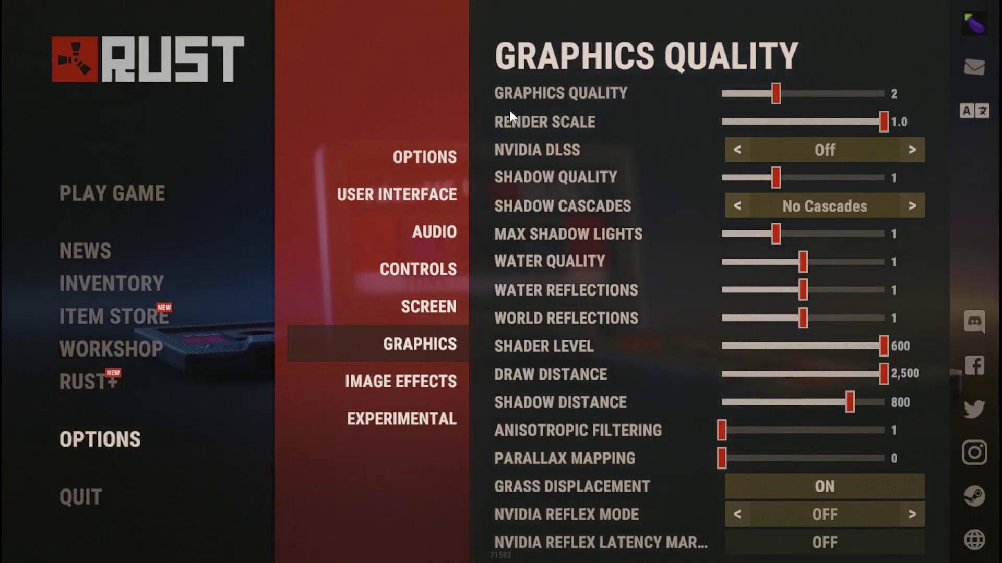
drag(884, 121, 722, 125)
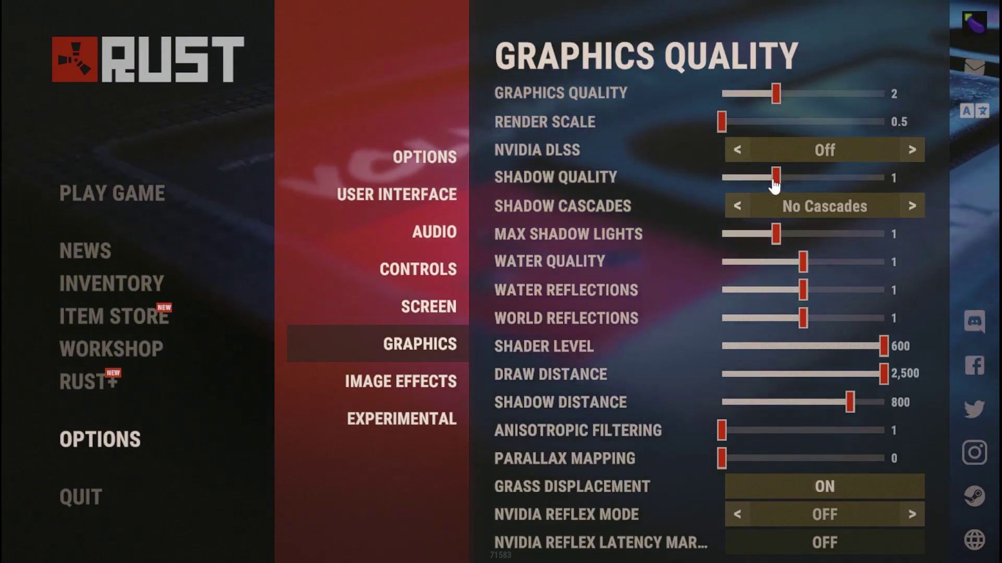
drag(775, 178, 689, 176)
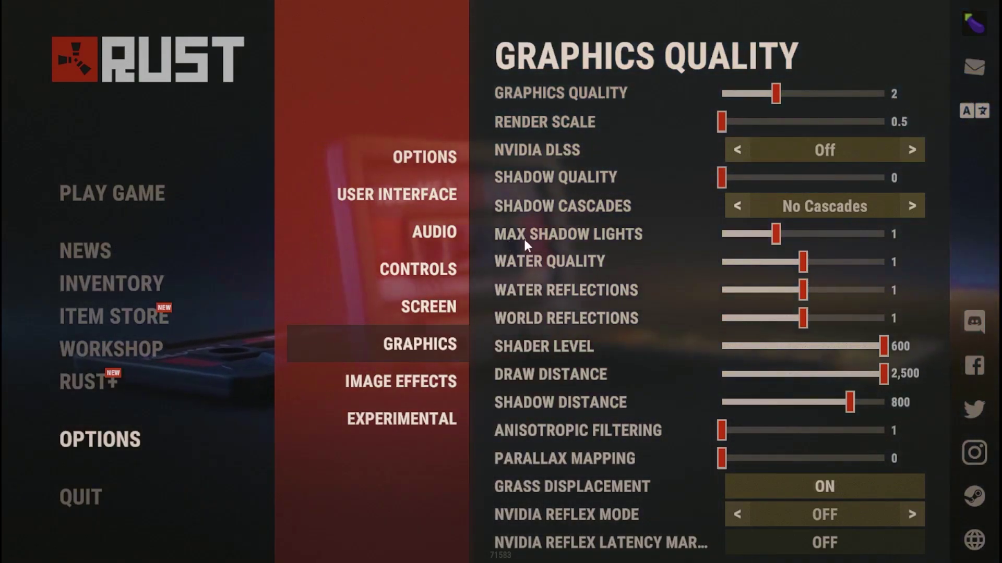
drag(777, 235, 699, 235)
drag(802, 261, 694, 263)
drag(803, 290, 642, 297)
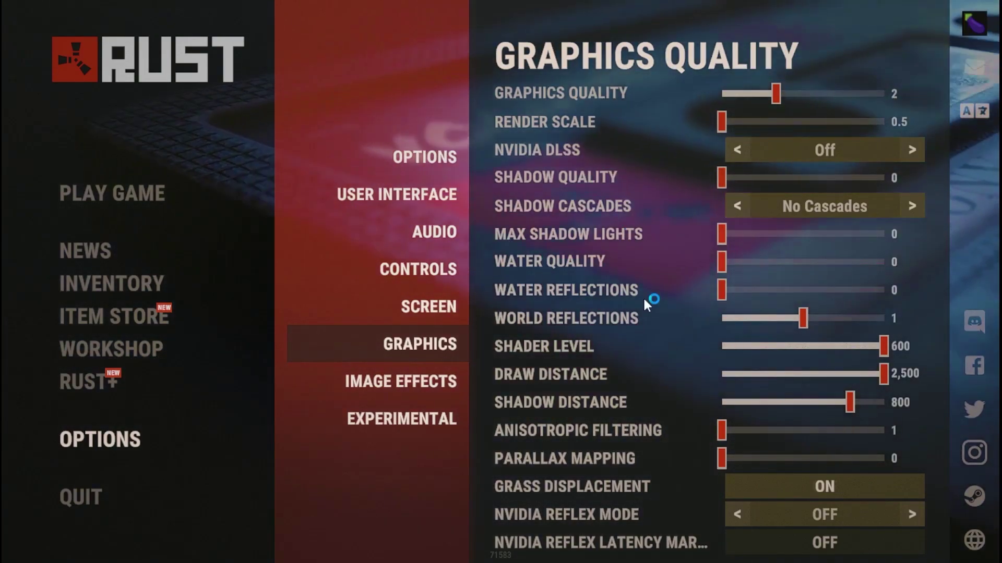
drag(803, 318, 699, 320)
drag(882, 346, 755, 346)
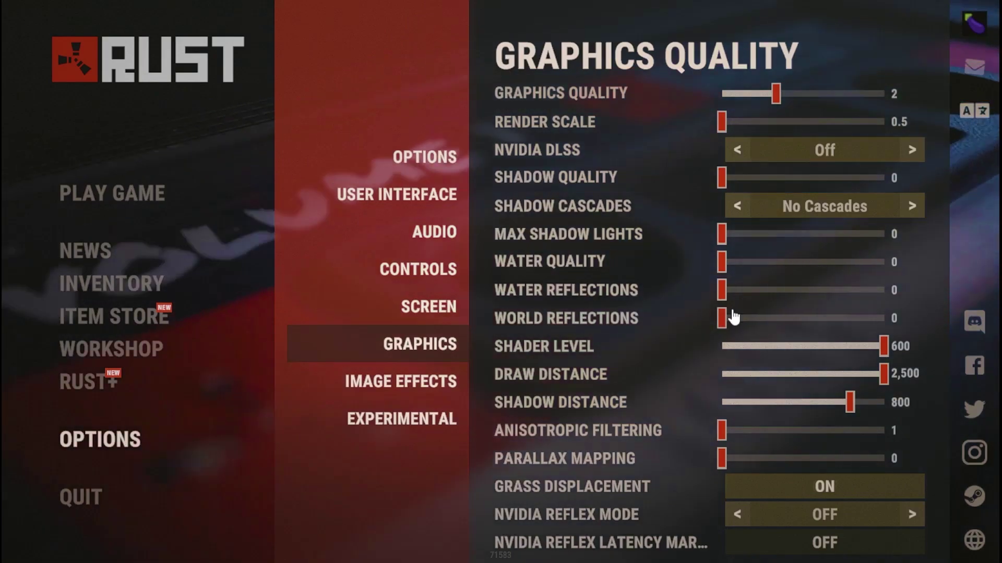
scroll(562, 316, down, 2)
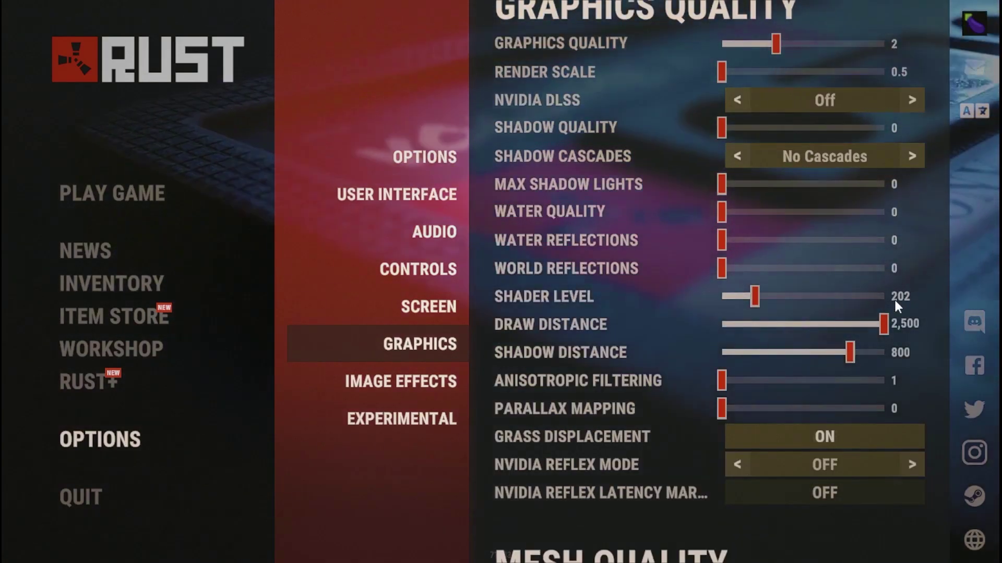
Drop draw distance to 500, shadow distance to 713, and all mesh quality sliders to minimum.
scroll(896, 302, down, 2)
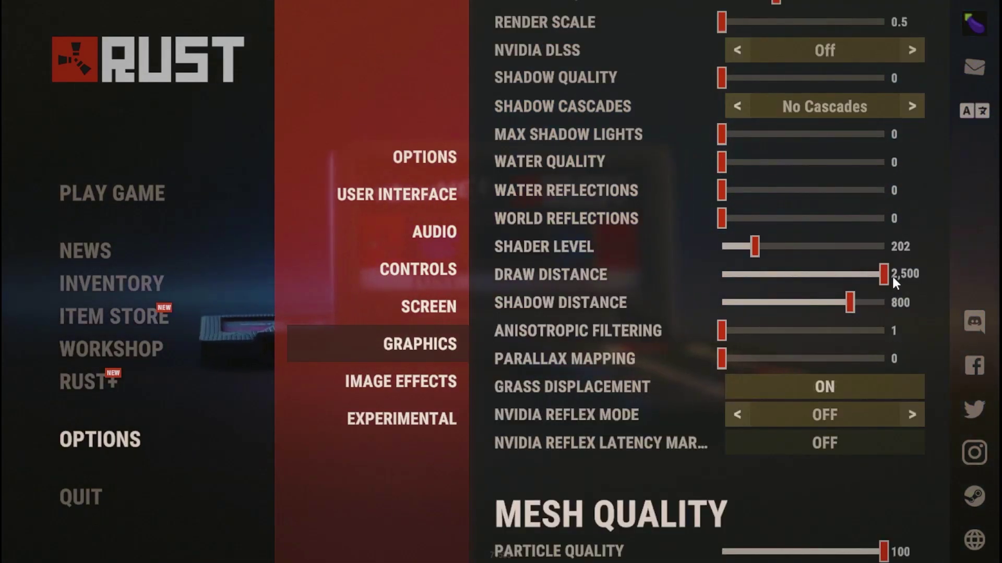
drag(891, 275, 706, 264)
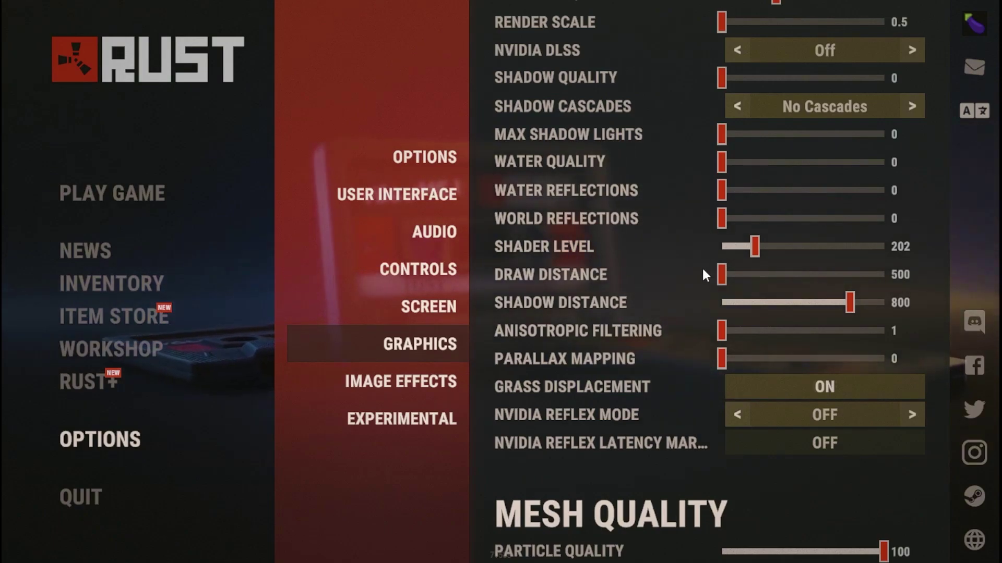
scroll(707, 273, down, 2)
click(835, 252)
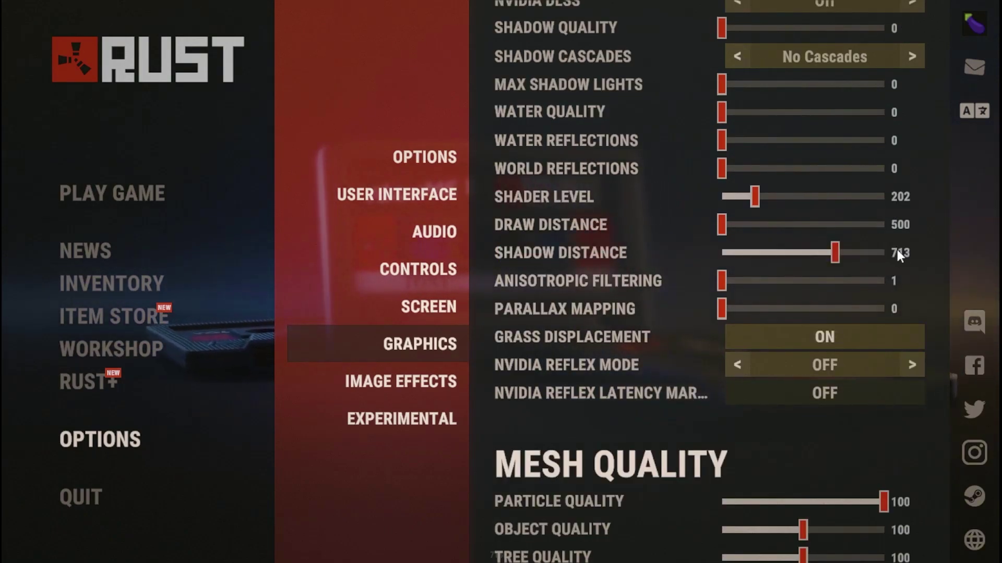
scroll(637, 259, down, 1)
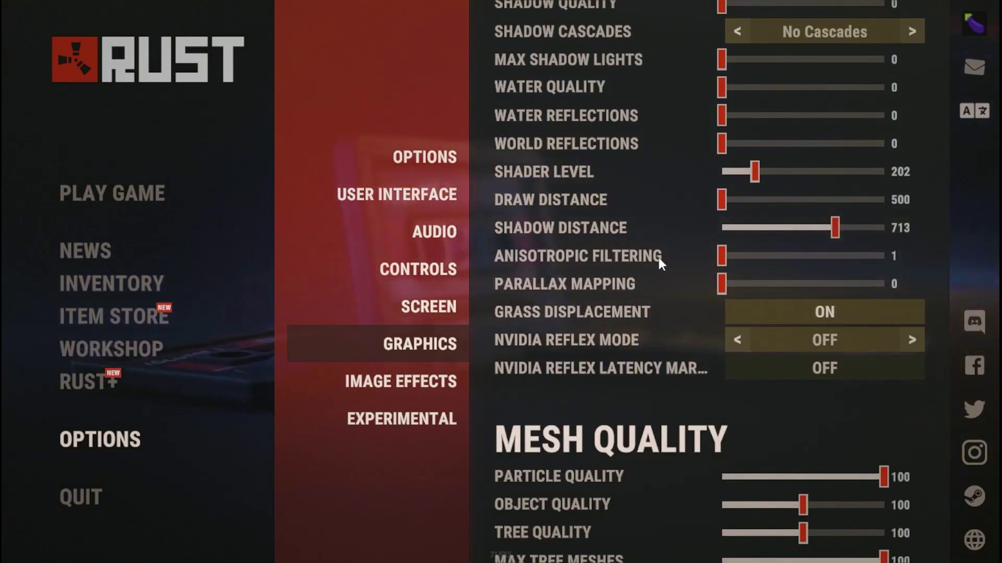
mouse_move(644, 264)
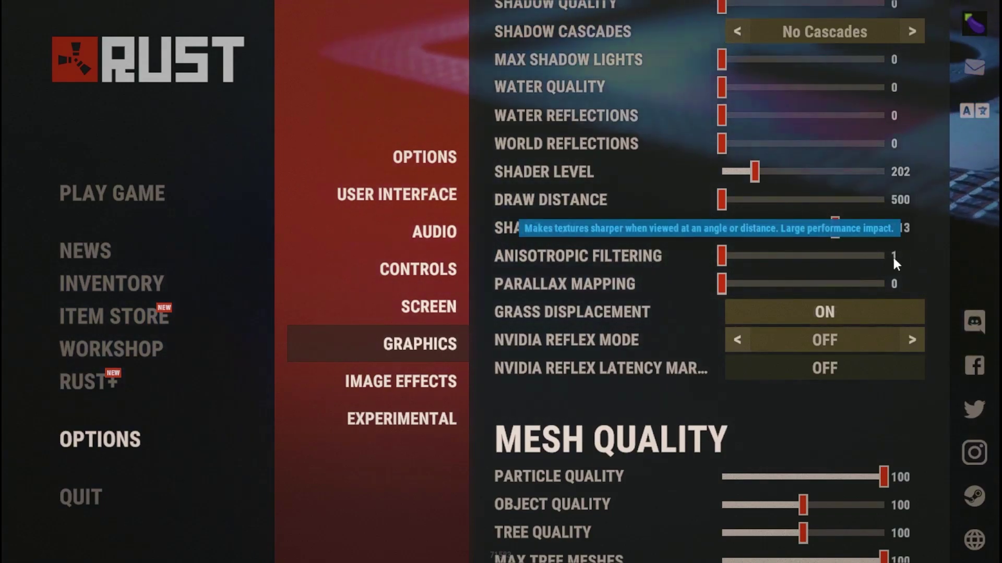
scroll(901, 256, down, 1)
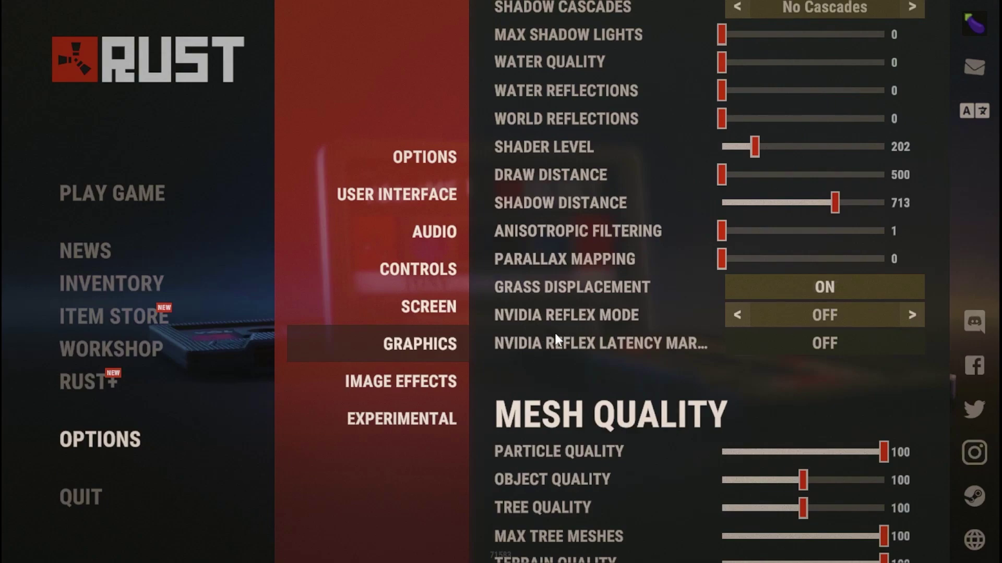
scroll(663, 385, up, 5)
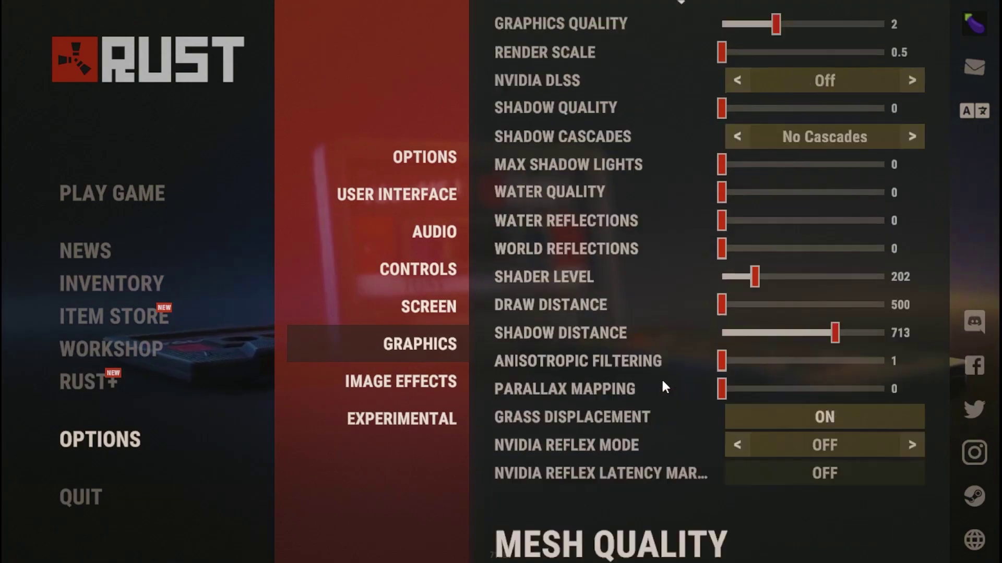
scroll(652, 373, up, 5)
scroll(637, 358, down, 15)
scroll(559, 309, up, 4)
scroll(647, 315, down, 1)
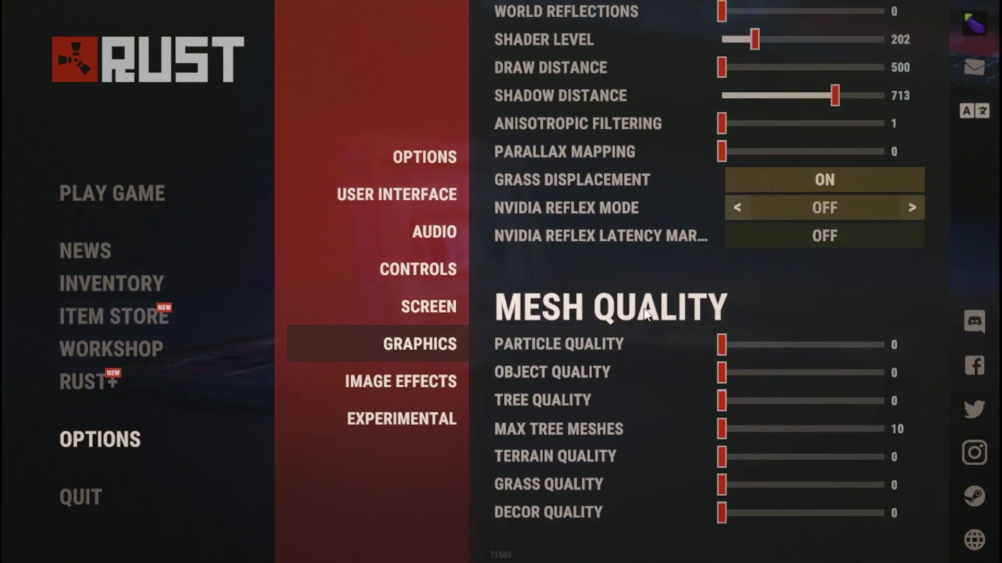
scroll(646, 313, up, 1)
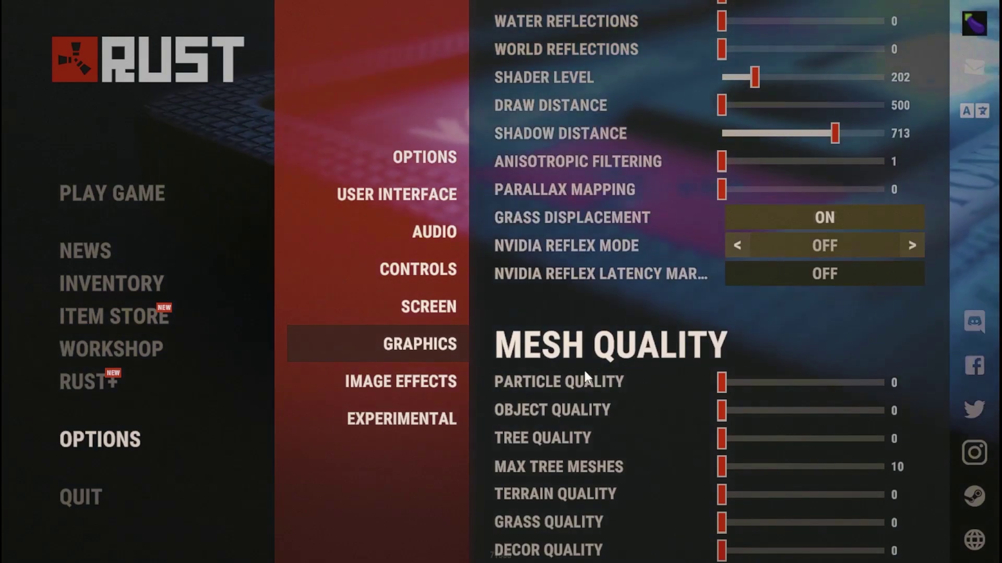
Switch off ambient occlusion, bloom, lens dirt, motion blur, sun shafts, sharpen and vignetting, then exit Options.
click(428, 386)
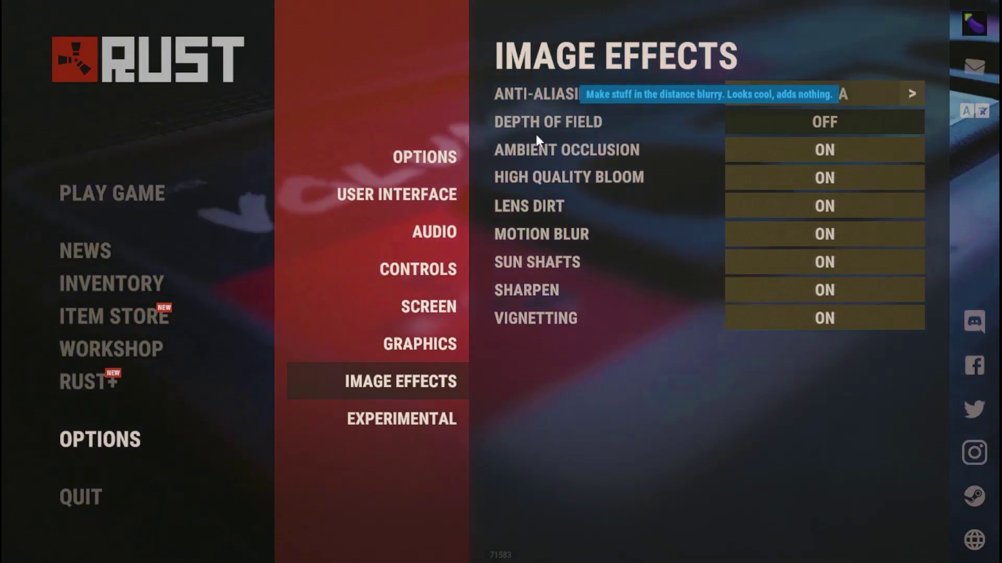
click(821, 149)
click(821, 178)
click(819, 206)
click(815, 233)
click(819, 262)
click(819, 290)
click(819, 318)
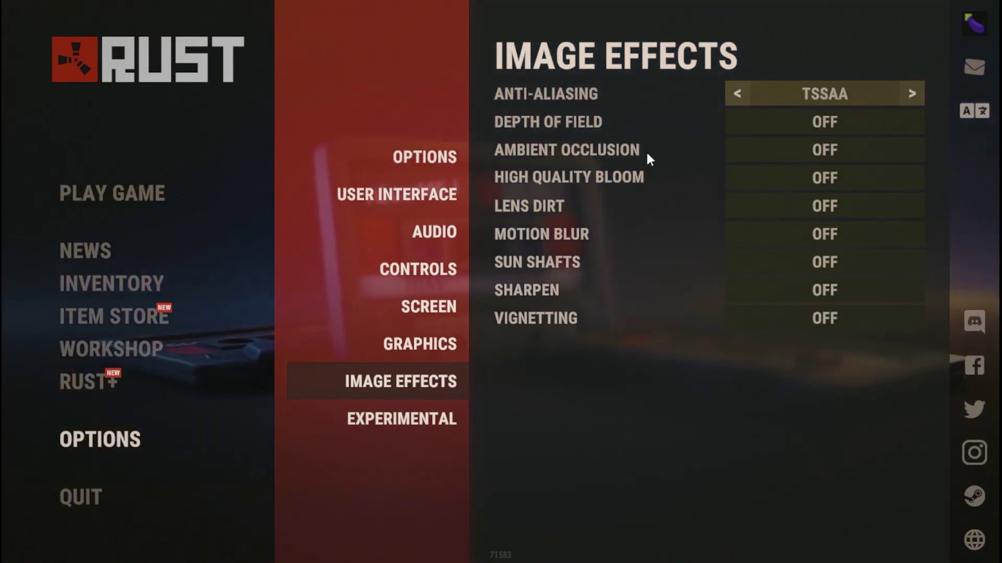
click(126, 446)
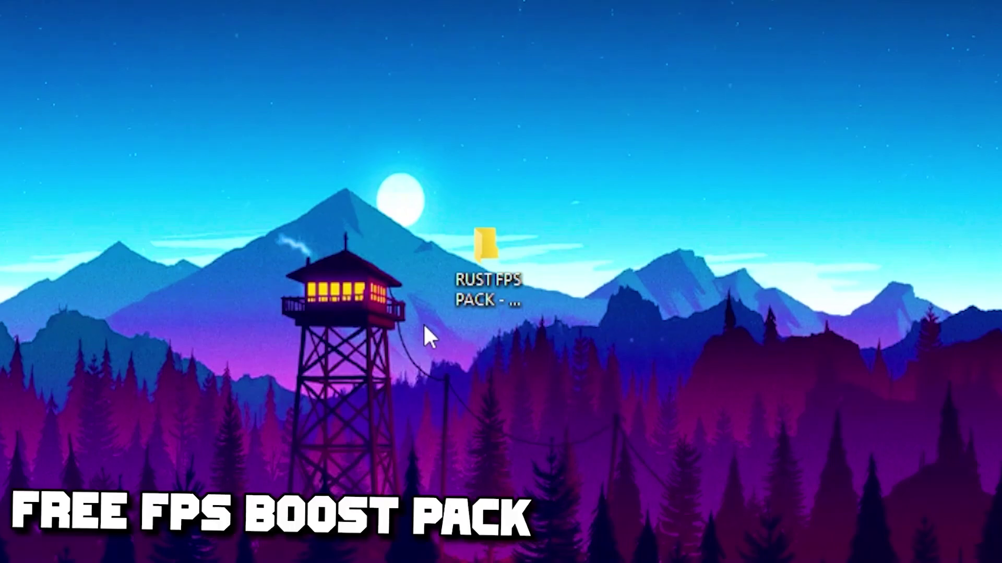
Open the RUST FPS PACK folder on the desktop to view its five subfolders.
click(487, 280)
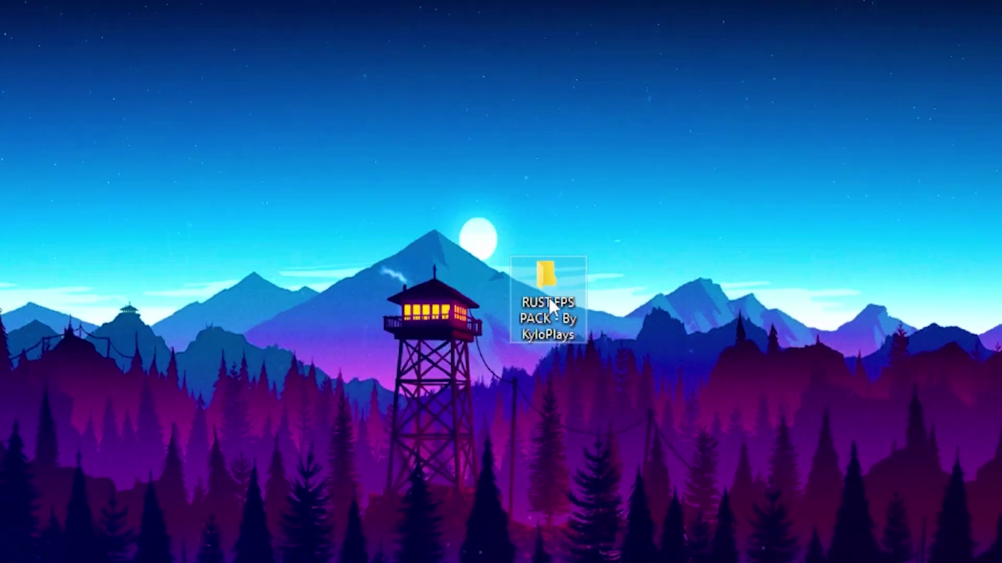
double_click(549, 301)
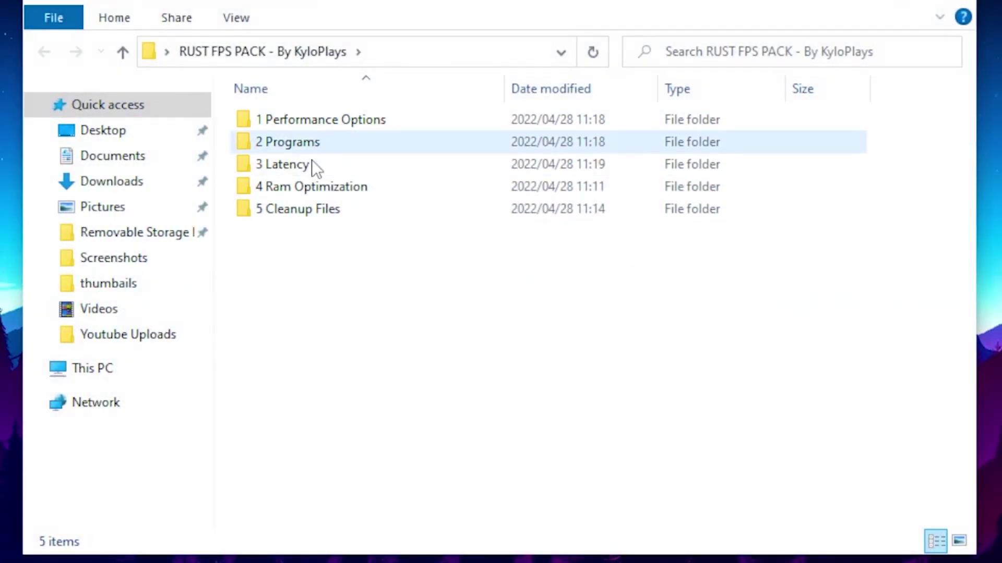